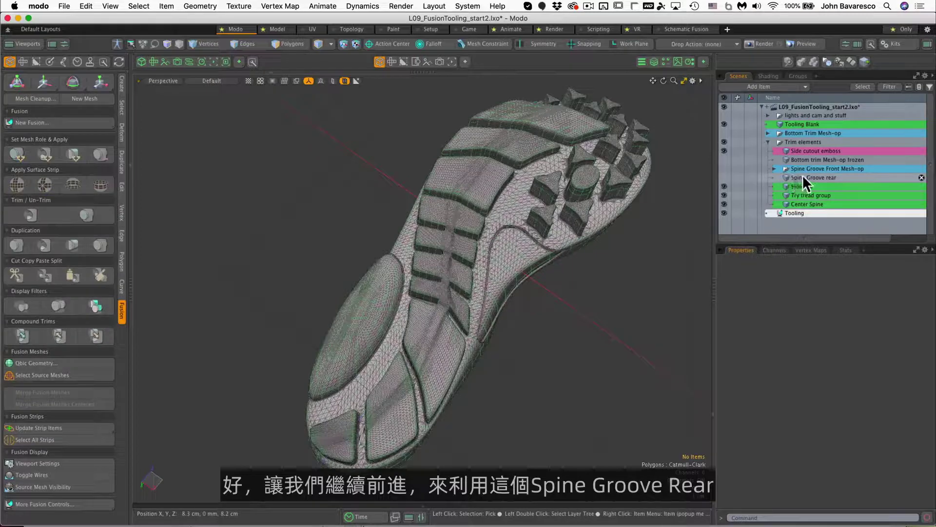
Make the Spine Groove rear mesh visible and set its Y position to 0
left_click(724, 176)
left_click_drag(476, 389, 473, 344, "ctrl+alt")
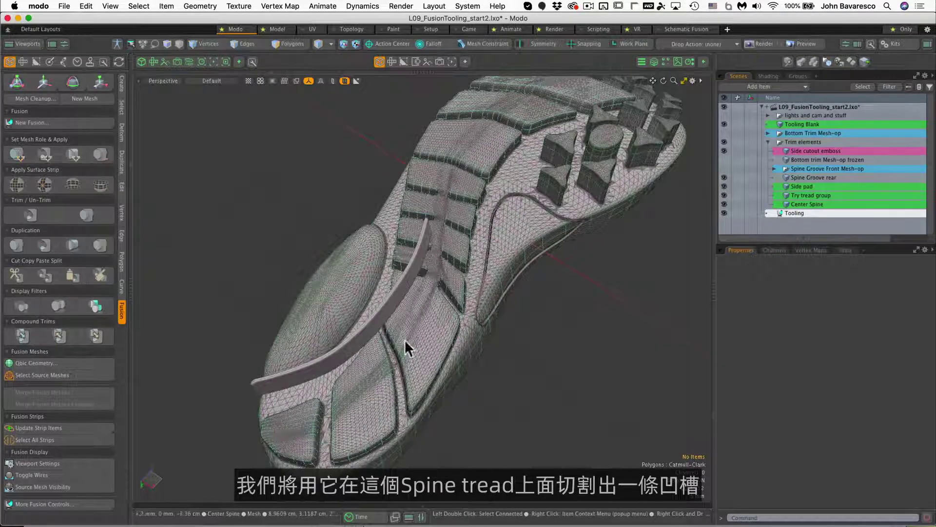
left_click_drag(539, 389, 506, 309, "ctrl+alt")
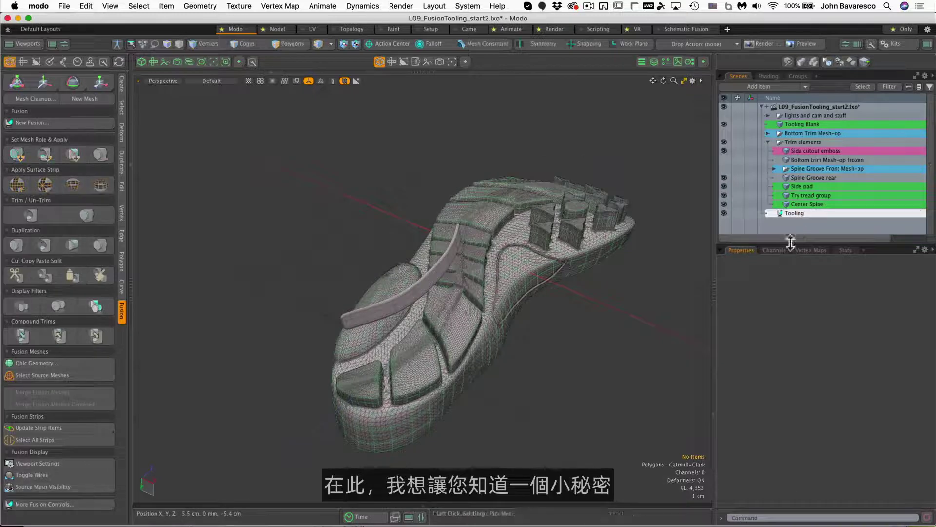
left_click(814, 178)
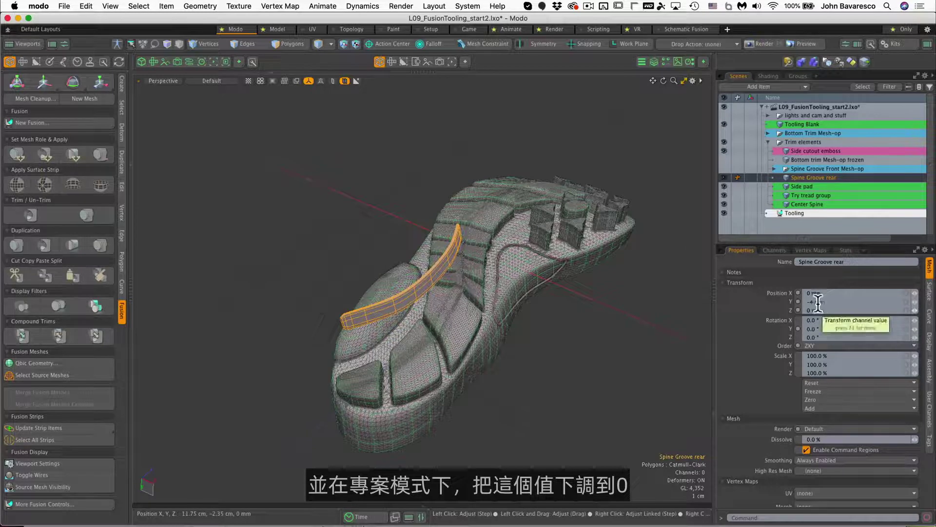
left_click_drag(814, 303, 770, 302)
type("0")
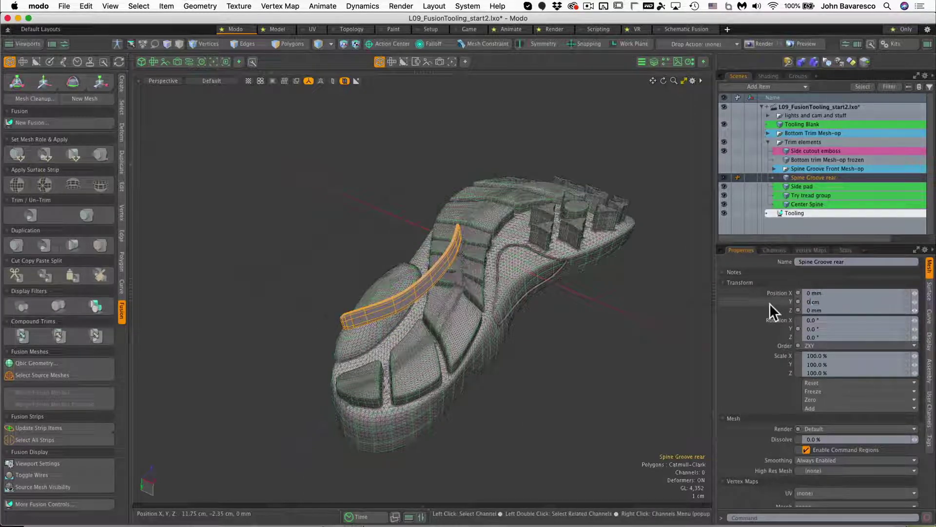
key("Return")
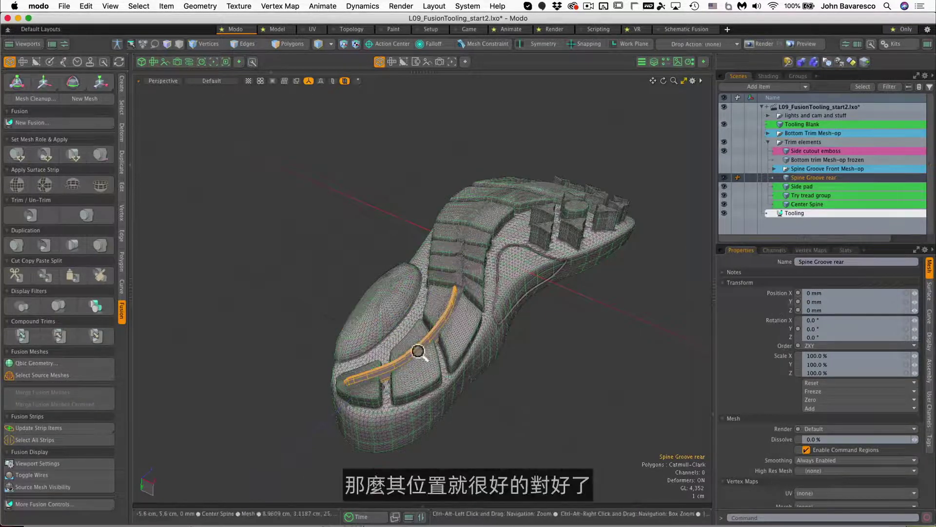
Subtract the Spine Groove rear mesh from the Center Spine with the Fusion subtractive mesh role
scroll(485, 308, "up", 5)
left_click_drag(485, 307, 527, 279, "alt")
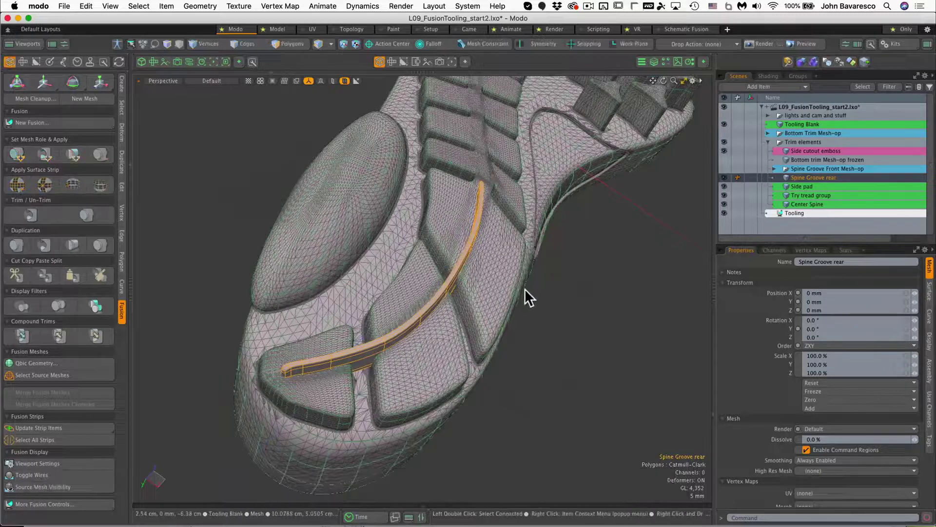
left_click(394, 370, "shift")
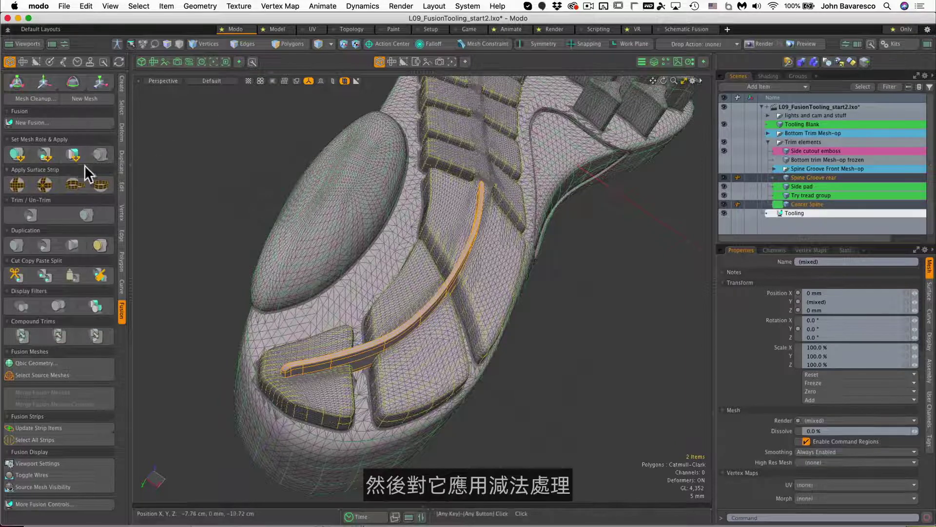
left_click(46, 154)
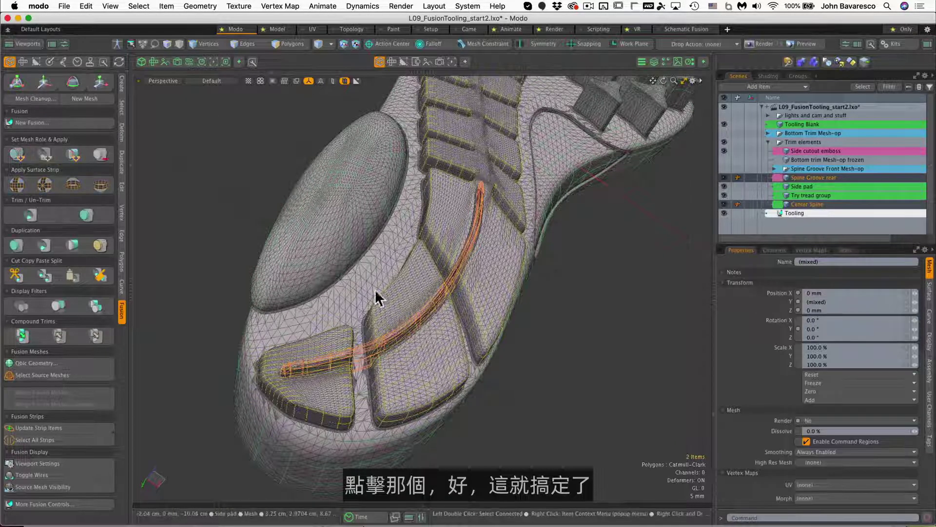
left_click_drag(418, 346, 518, 293, "ctrl+alt")
left_click_drag(403, 322, 445, 200, "alt")
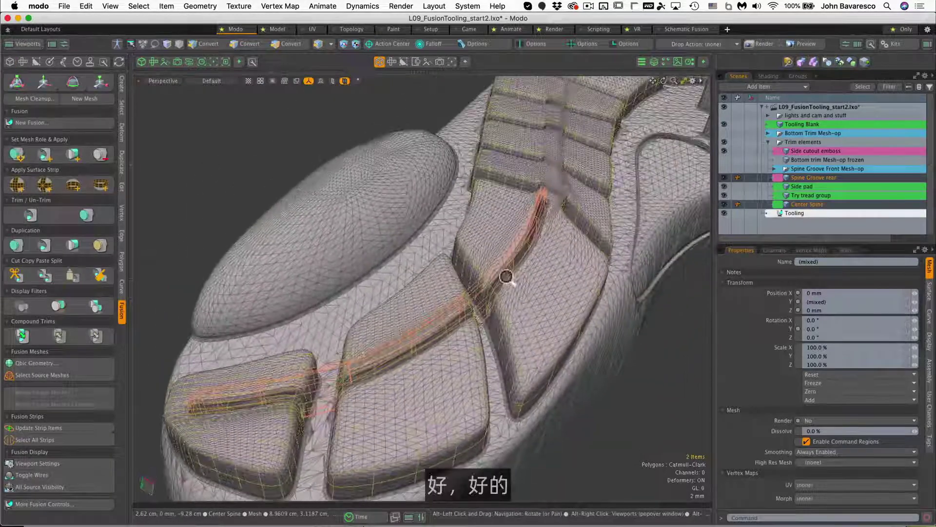
Preview the Spine Groove Front Mesh-op group on the forefoot of the sole and hide it again
left_click_drag(506, 276, 523, 425, "ctrl+alt")
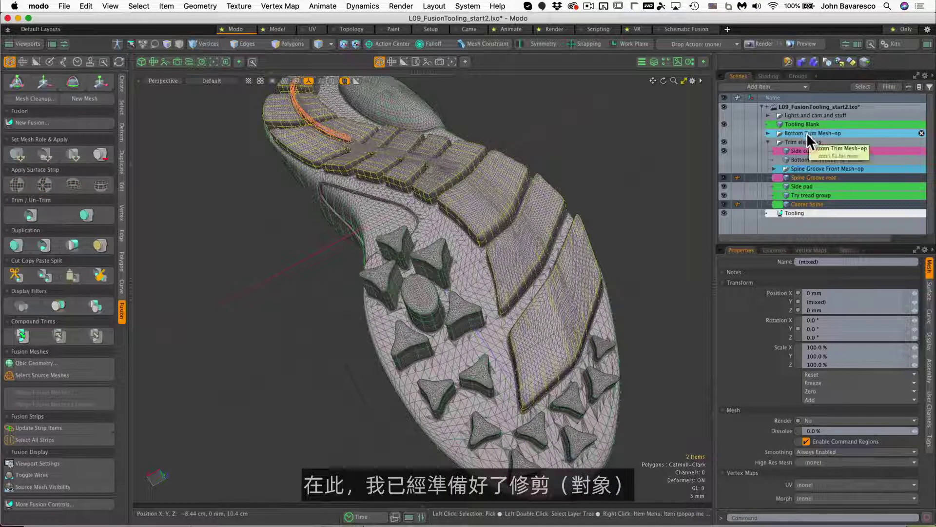
left_click(825, 169)
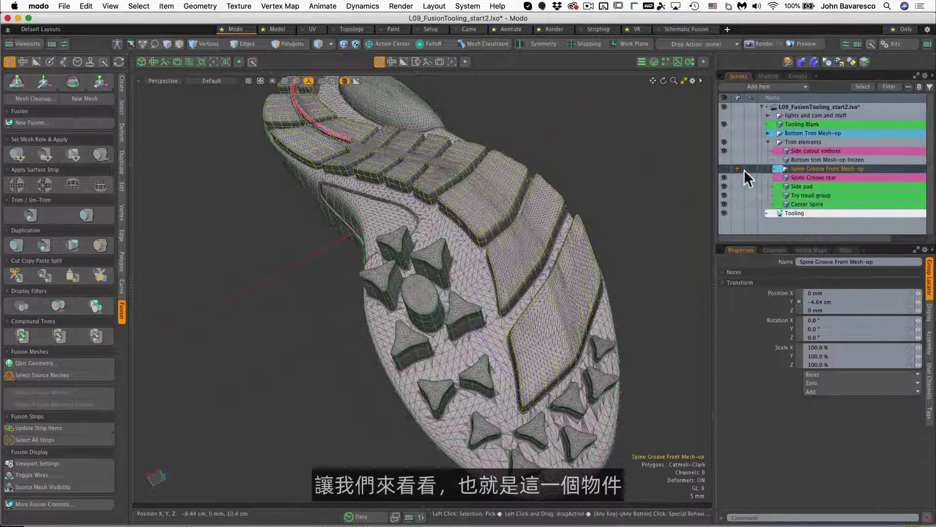
left_click(726, 168)
left_click_drag(569, 201, 563, 233, "ctrl+alt")
left_click(725, 168)
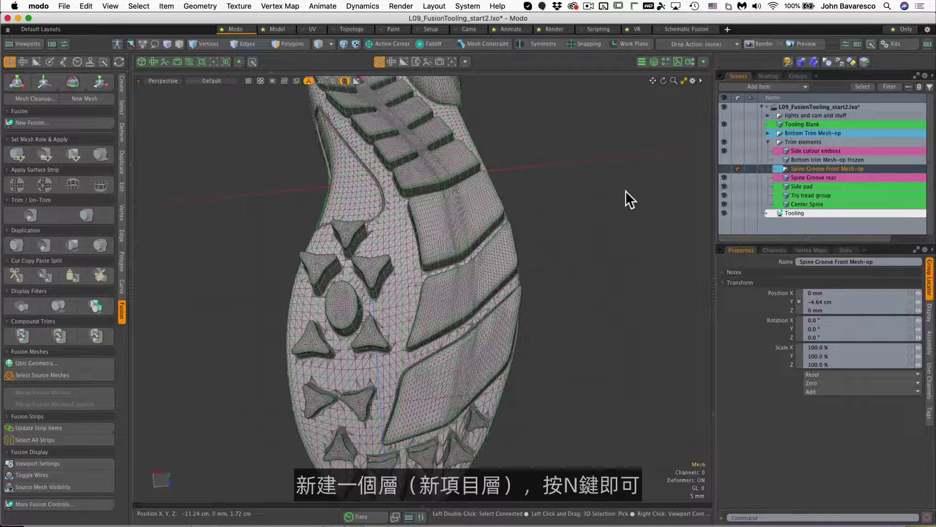
Add a new empty mesh item and turn on the background mesh constraint for curve drawing
key("n")
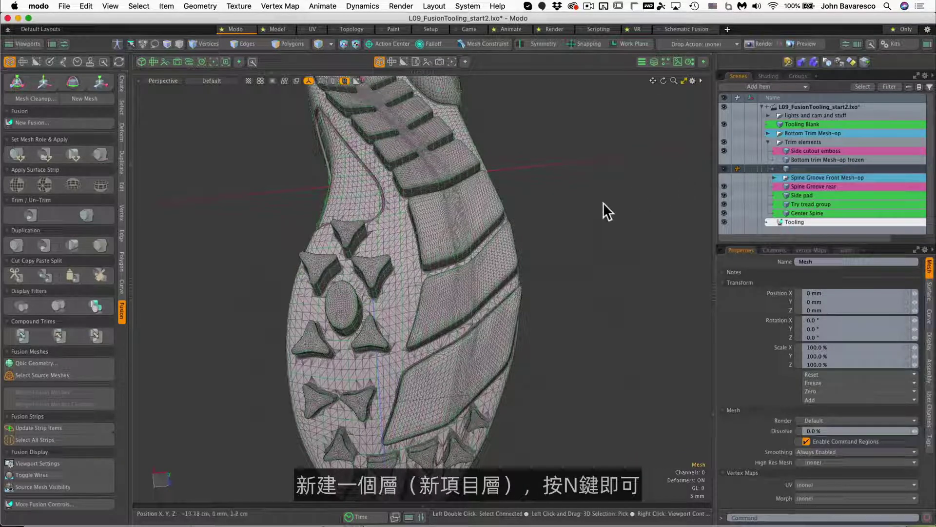
left_click(122, 286)
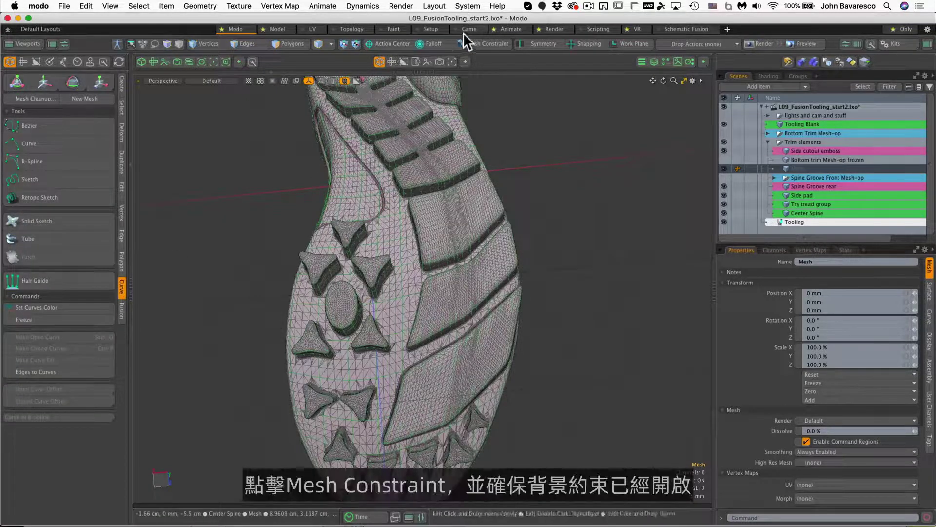
left_click(476, 43)
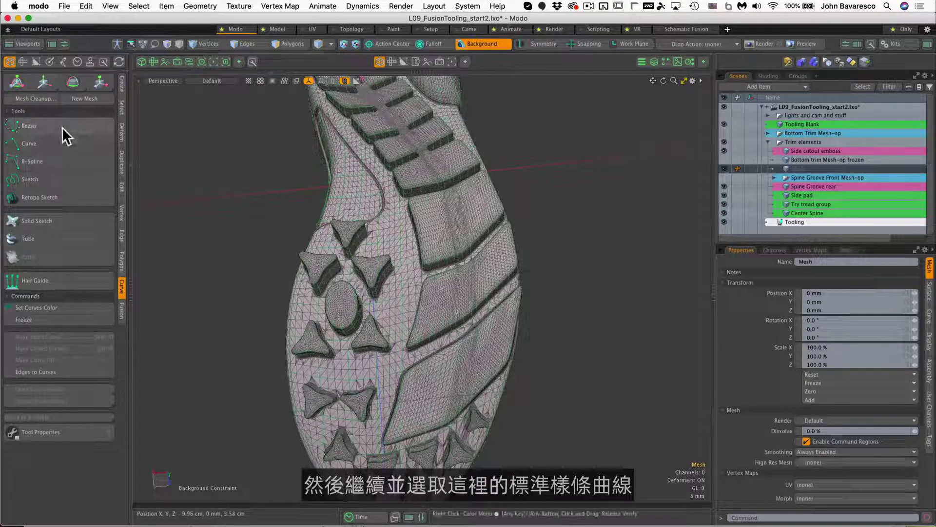
In the Bottom view, draw a three-point curve lengthwise through the three large front spine treads
left_click(60, 144)
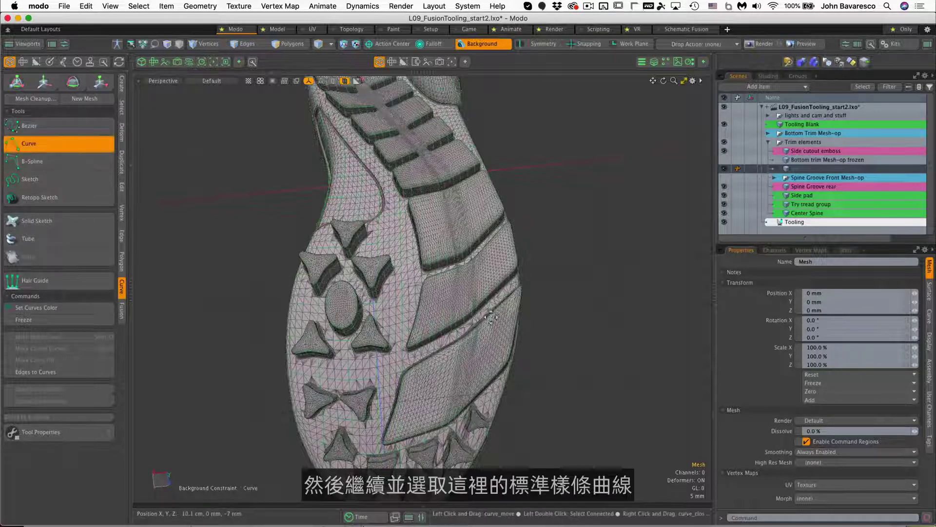
key("ctrl+space")
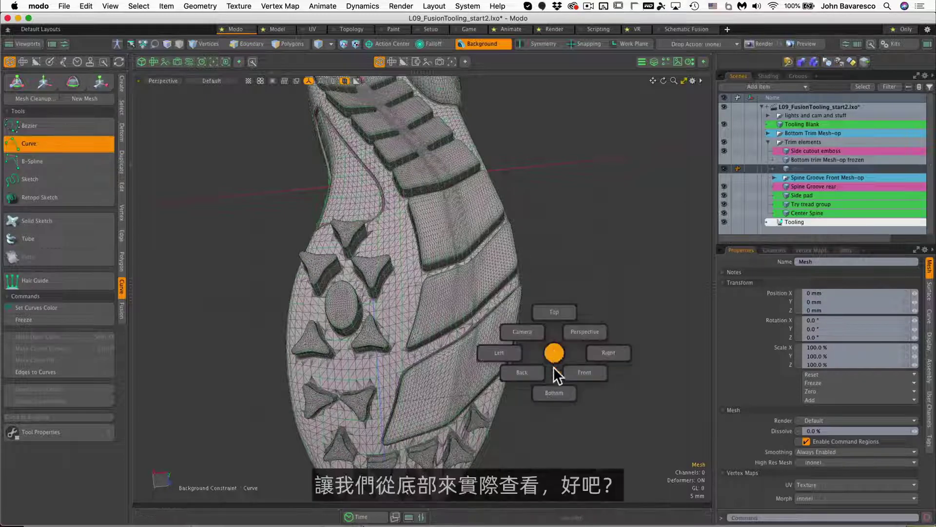
left_click(555, 383)
left_click_drag(586, 356, 579, 330, "ctrl+alt")
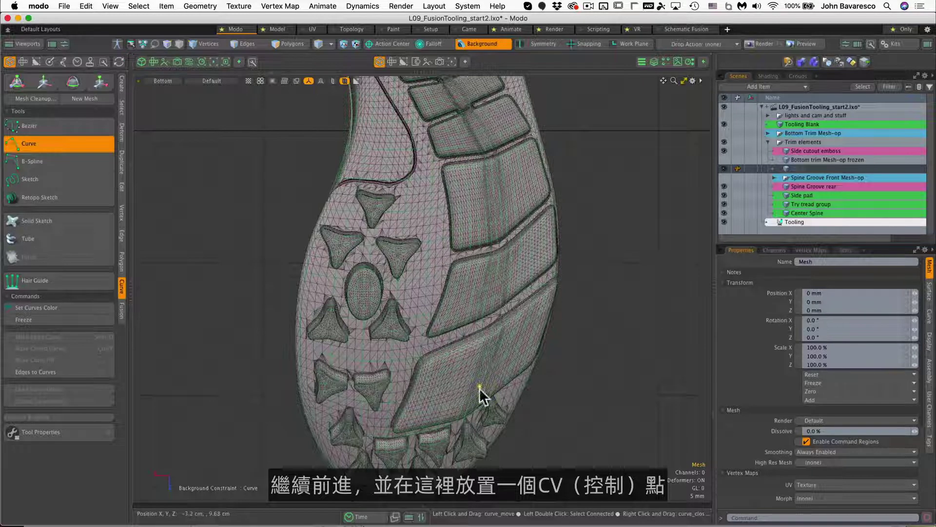
left_click(503, 268)
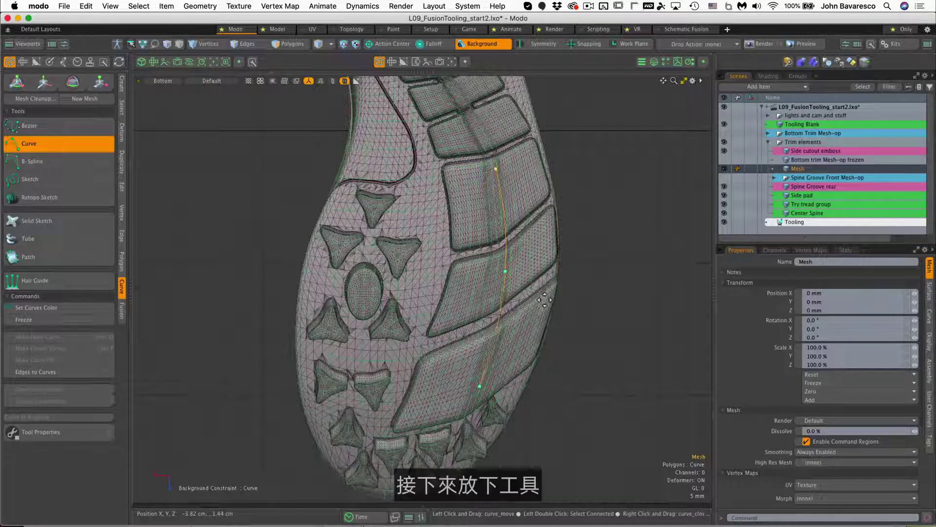
key("space")
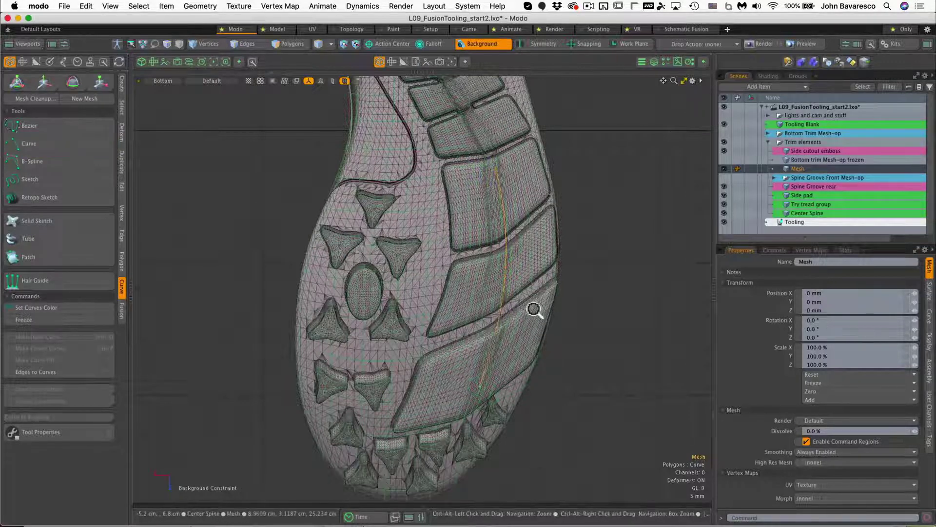
Back in the Perspective view, move the curve's mesh to a Y position of about -8.1 mm and turn off the background constraint
scroll(537, 310, "up", 3)
key("ctrl+space")
left_click(573, 285)
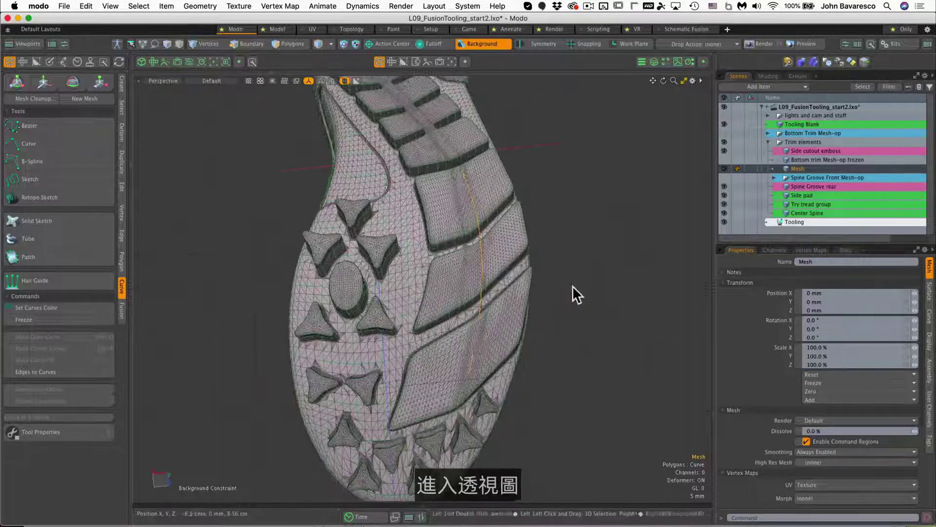
left_click_drag(542, 337, 429, 334, "ctrl+alt")
left_click_drag(429, 334, 432, 287, "alt")
key("w")
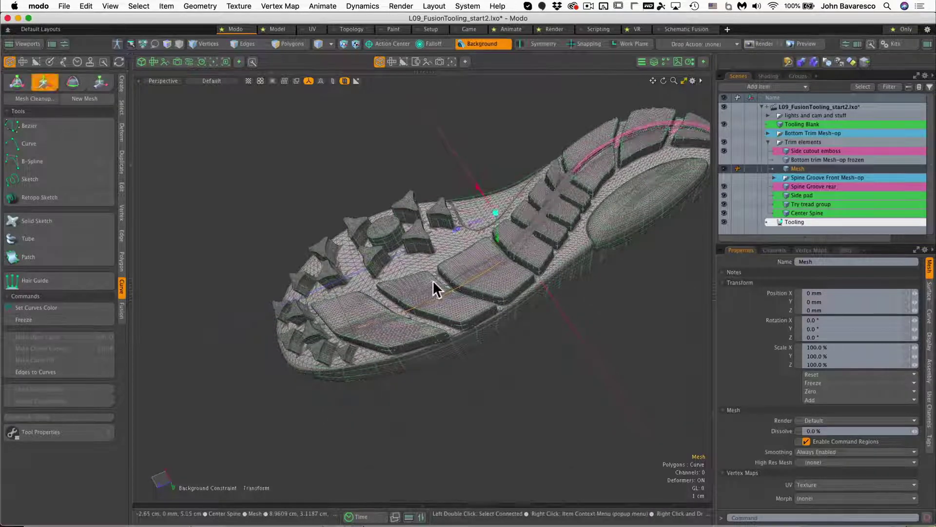
left_click_drag(497, 230, 497, 228)
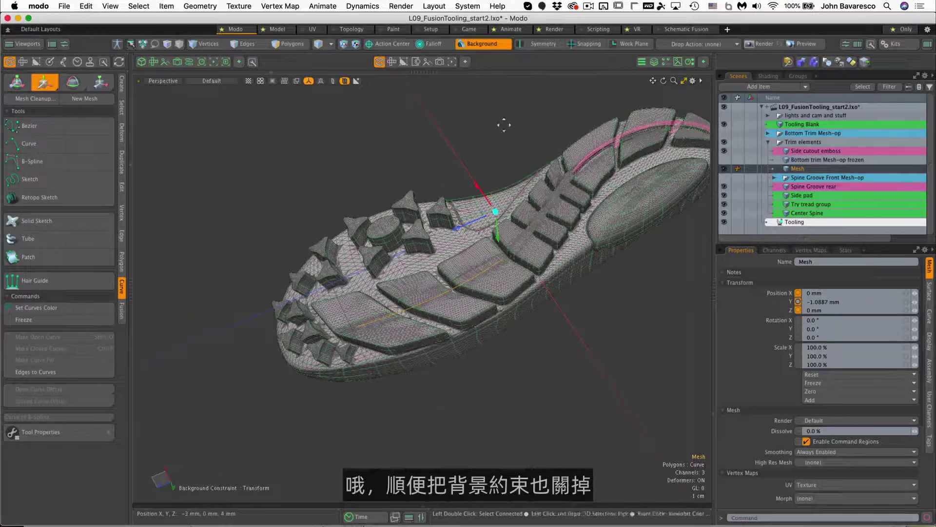
left_click(496, 45)
left_click_drag(494, 233, 499, 234, "ctrl+alt")
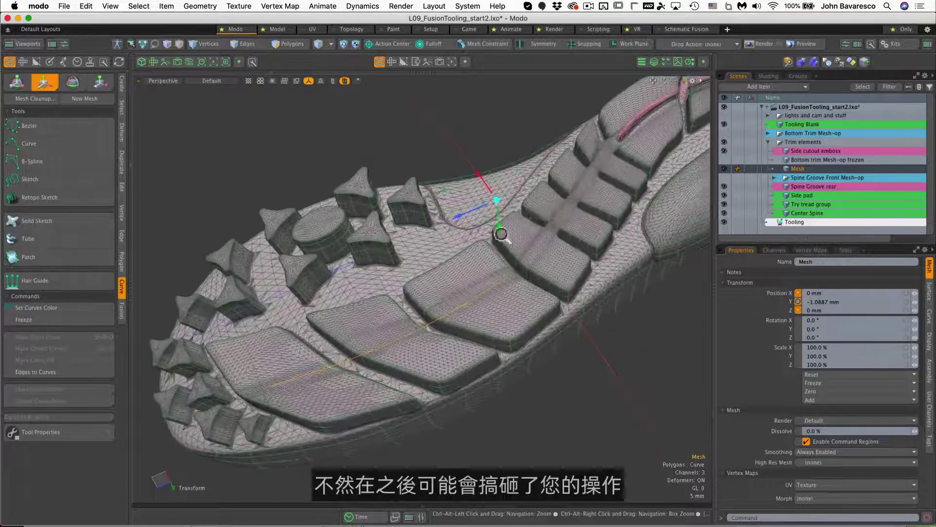
left_click_drag(385, 239, 374, 182, "alt")
left_click_drag(492, 263, 403, 422)
key("space")
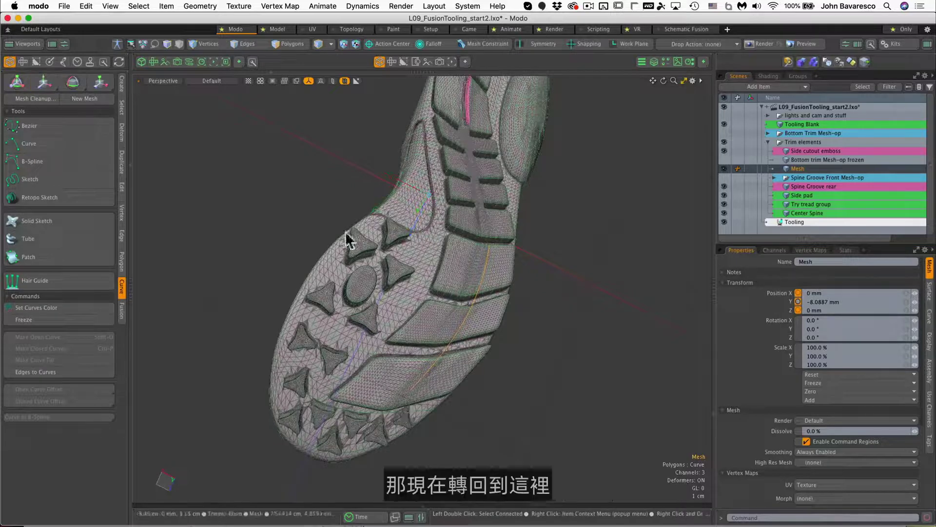
Select the curve polygon for editing and, in the Bottom view, extend its toe end just past the frontmost spine tread's edge
left_click(283, 44)
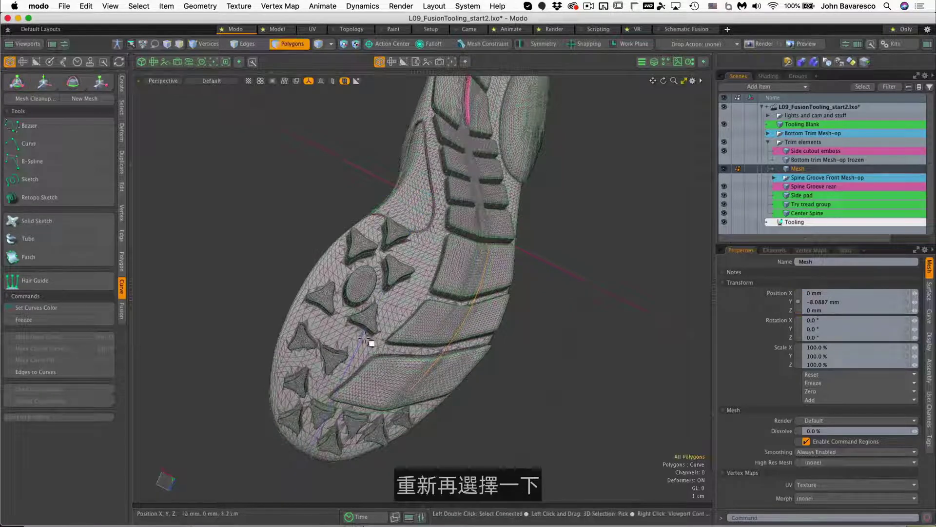
double_click(423, 374)
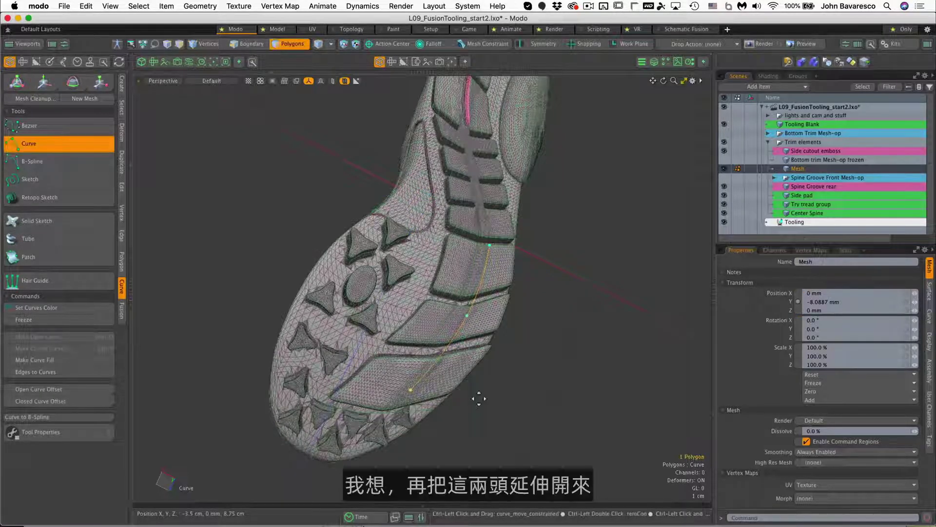
key("ctrl+space")
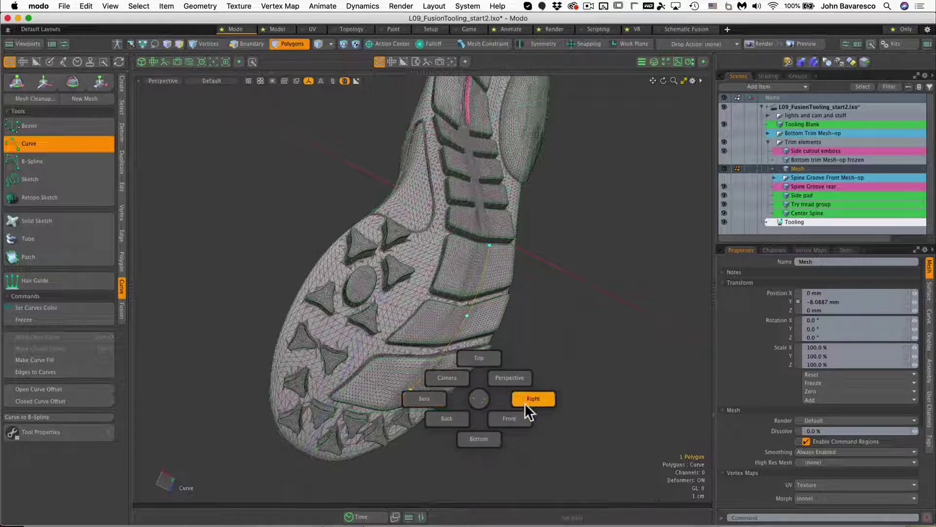
left_click(476, 436)
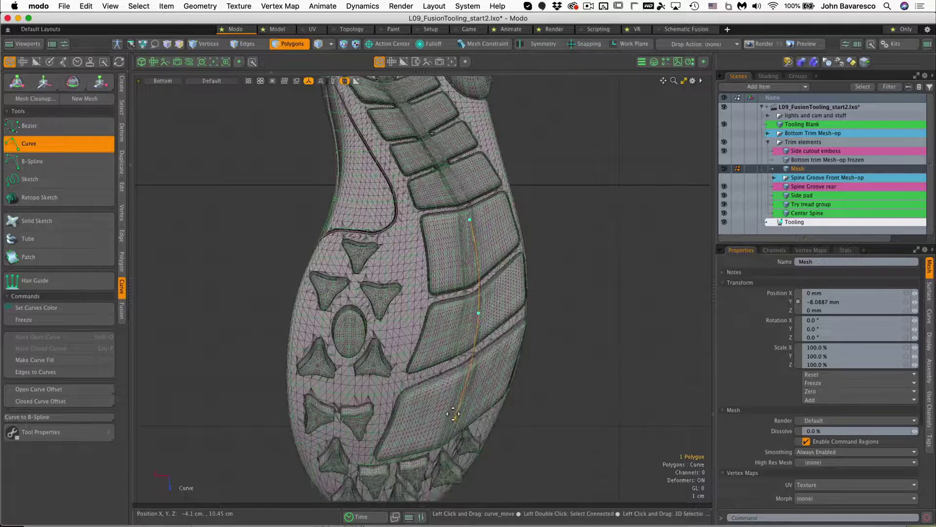
left_click_drag(450, 426, 447, 440)
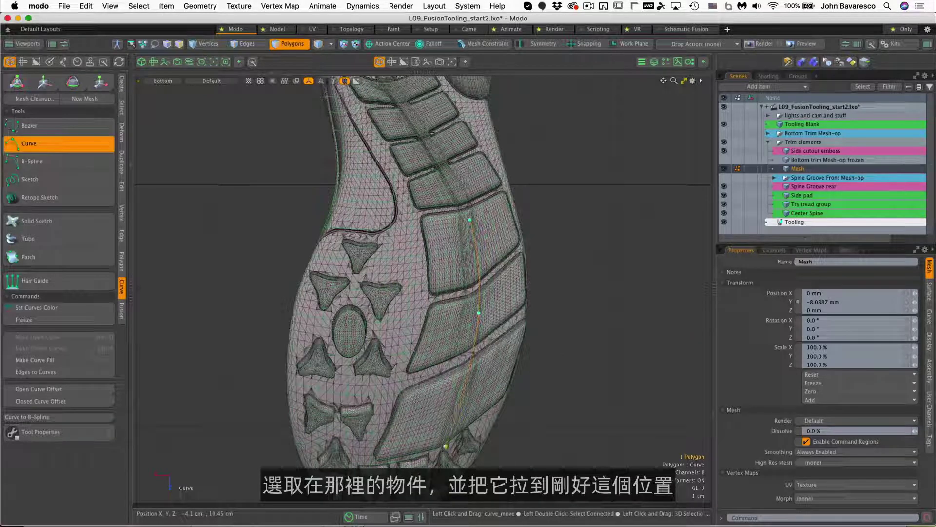
scroll(445, 446, "up", 8)
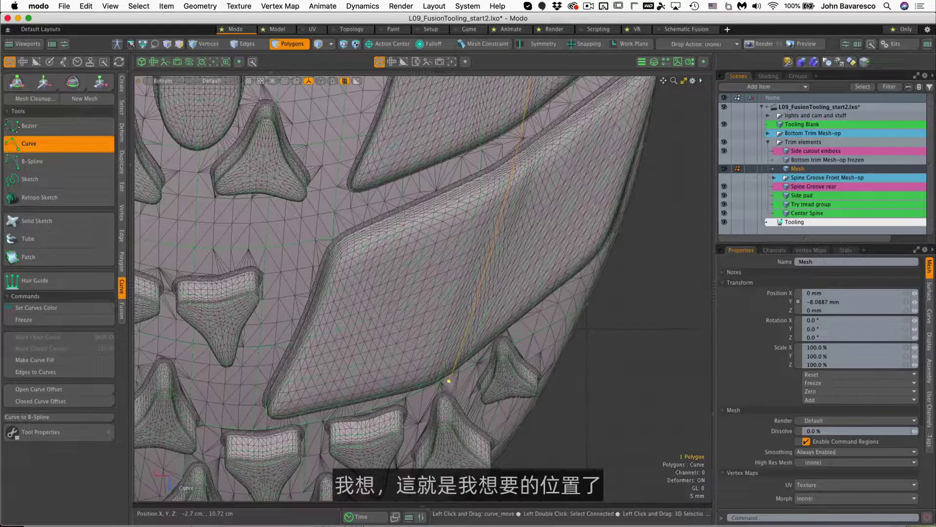
left_click_drag(497, 291, 472, 293, "ctrl+alt")
Extend the curve's heel-side end into the gap behind the third large front spine tread
left_click_drag(517, 214, 502, 366, "alt+shift")
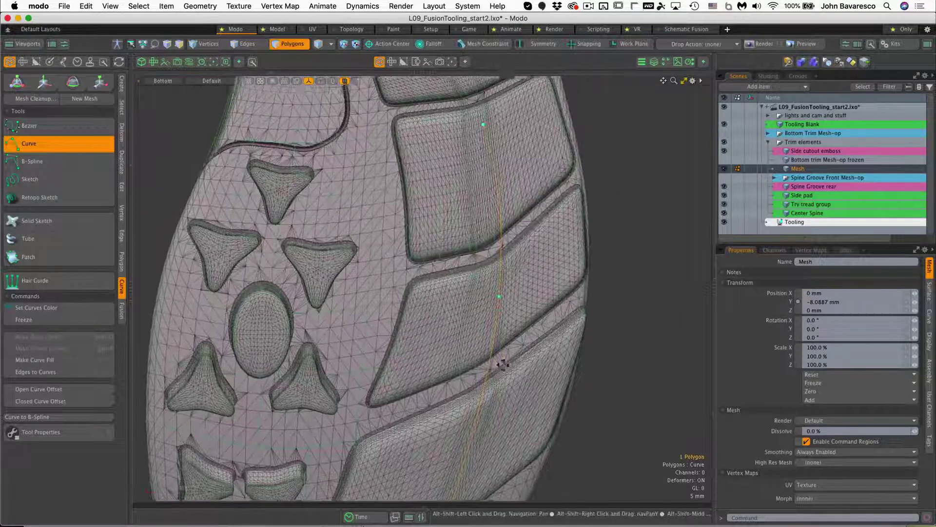
left_click_drag(524, 277, 509, 370, "alt+shift")
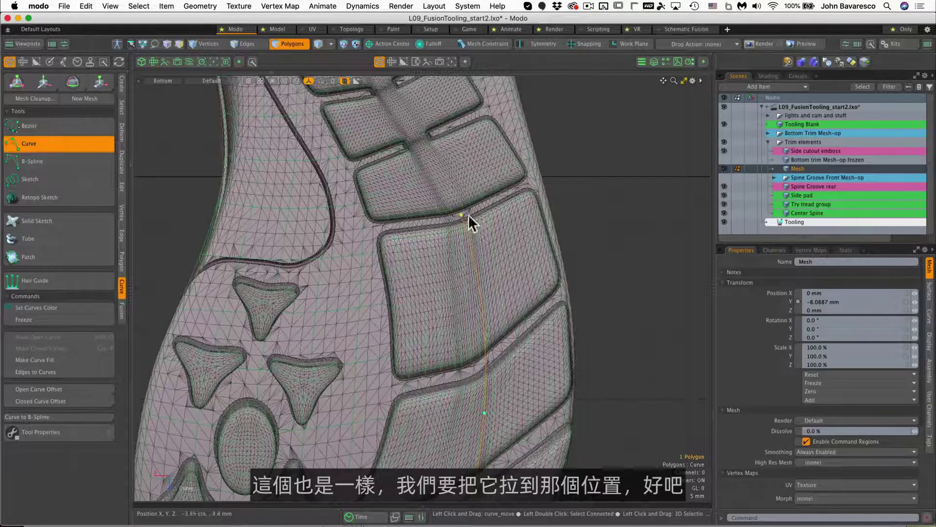
left_click_drag(471, 223, 527, 190, "ctrl+alt")
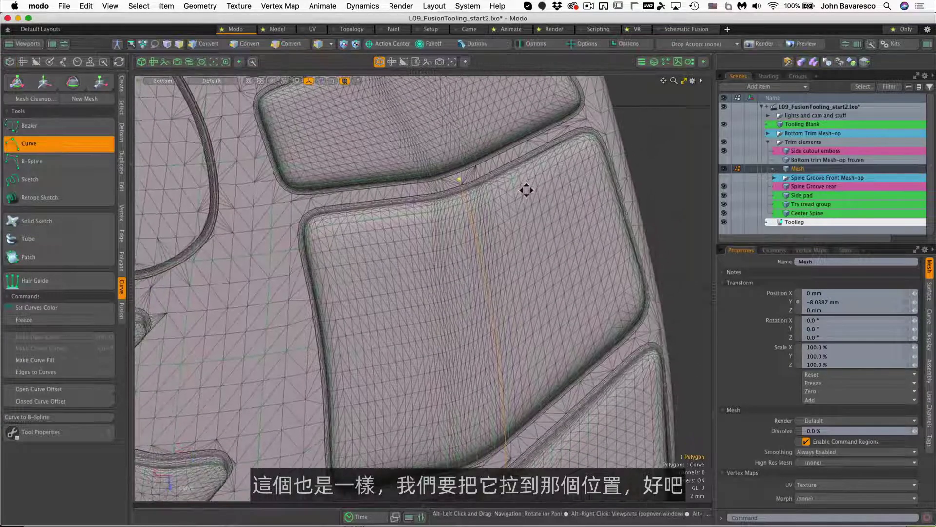
left_click_drag(497, 236, 471, 236, "ctrl+alt")
left_click_drag(423, 278, 461, 218, "alt+shift")
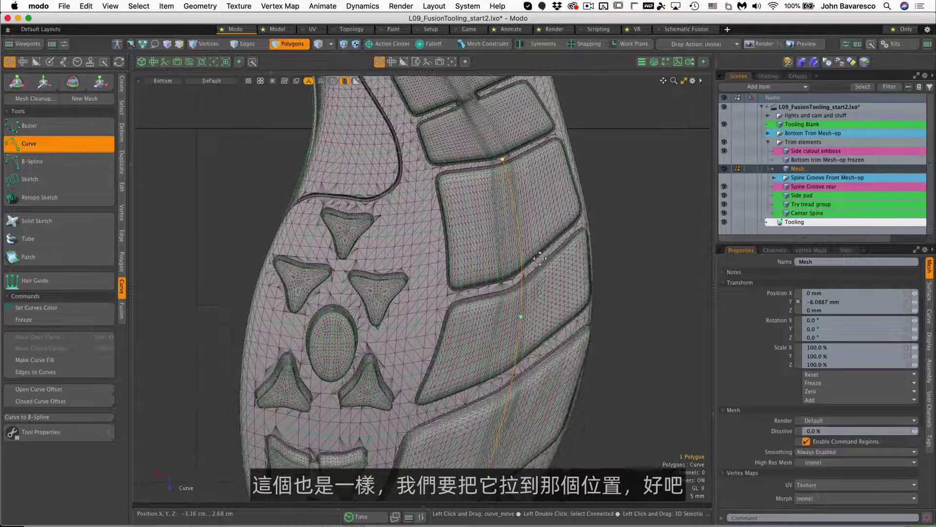
Finish the curve edit and, in the Perspective view, rename its mesh "Front Groove Path" and set its Y position to -1.45 cm
left_click_drag(540, 257, 489, 301, "ctrl+alt")
key("space")
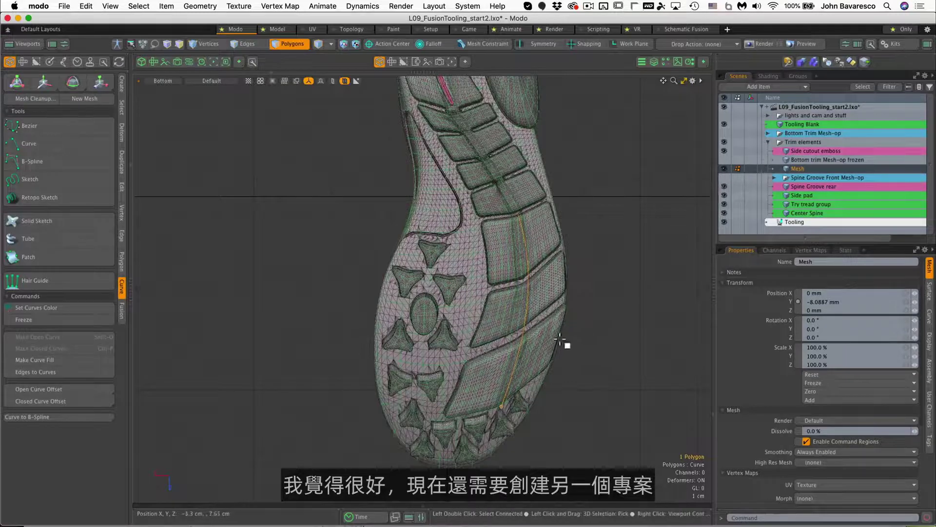
key("ctrl+space")
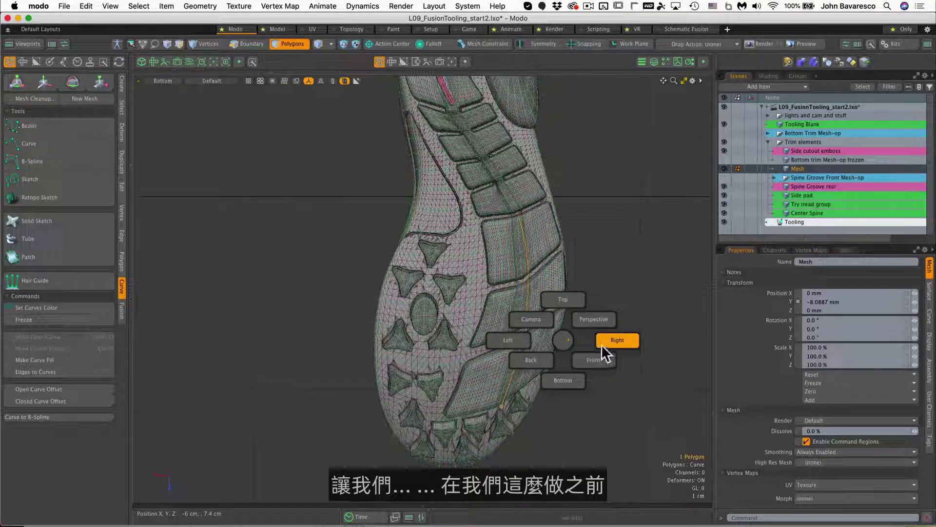
left_click(590, 319)
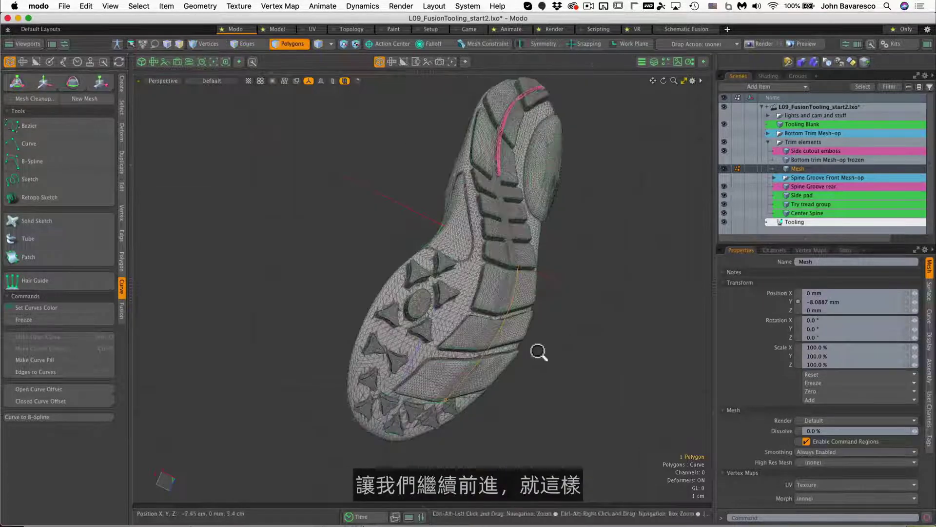
left_click_drag(539, 352, 677, 264, "alt")
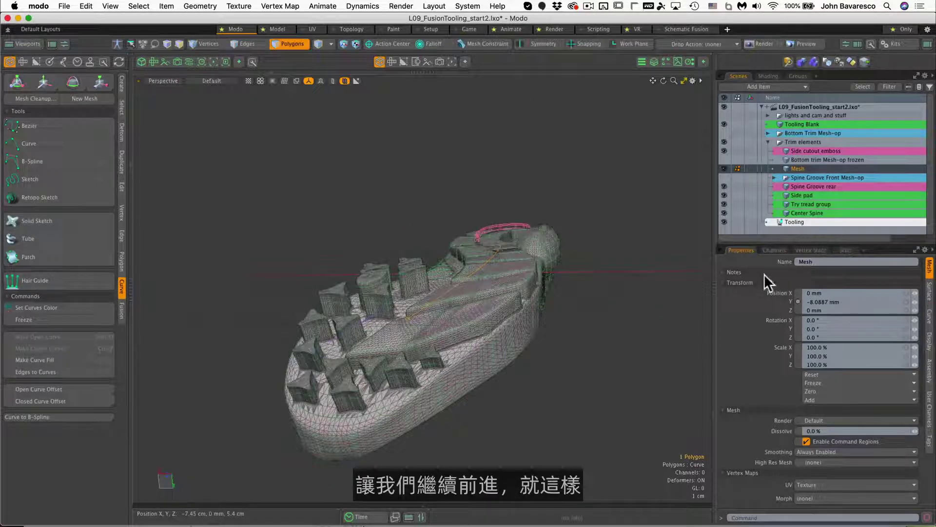
left_click(818, 262)
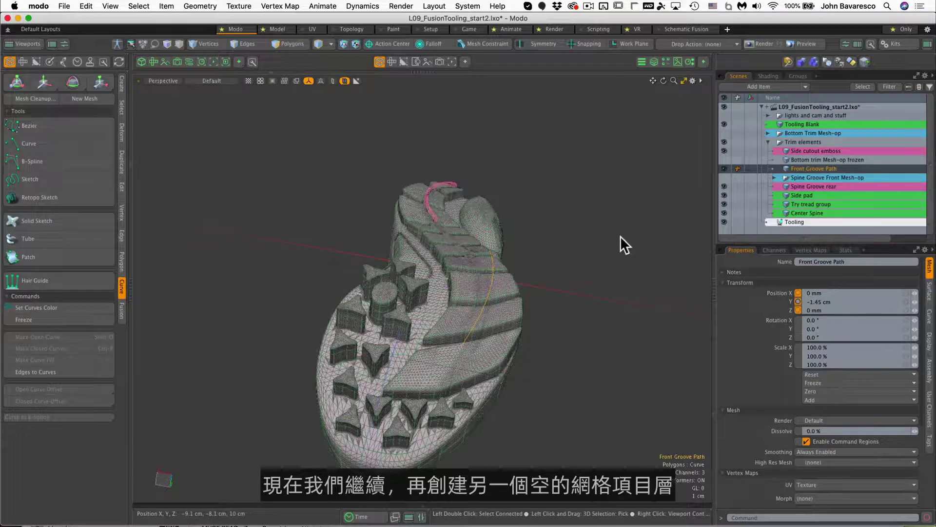
Create a new empty mesh item and show its mesh operations list beside the viewport
key("n")
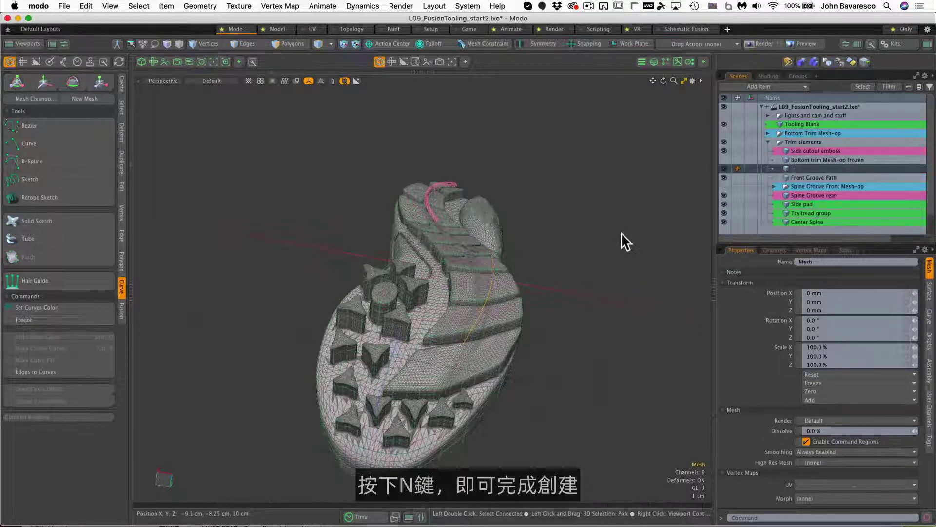
left_click_drag(555, 262, 445, 255, "alt")
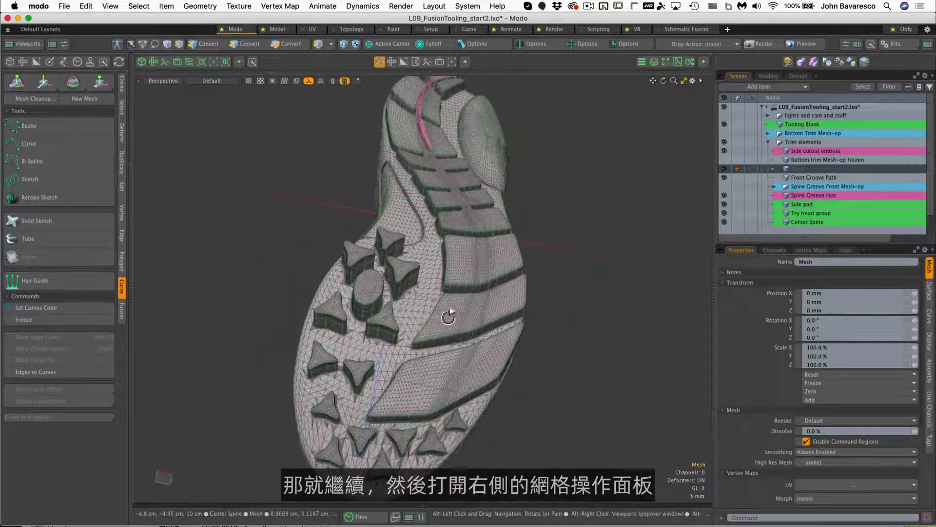
left_click(654, 61)
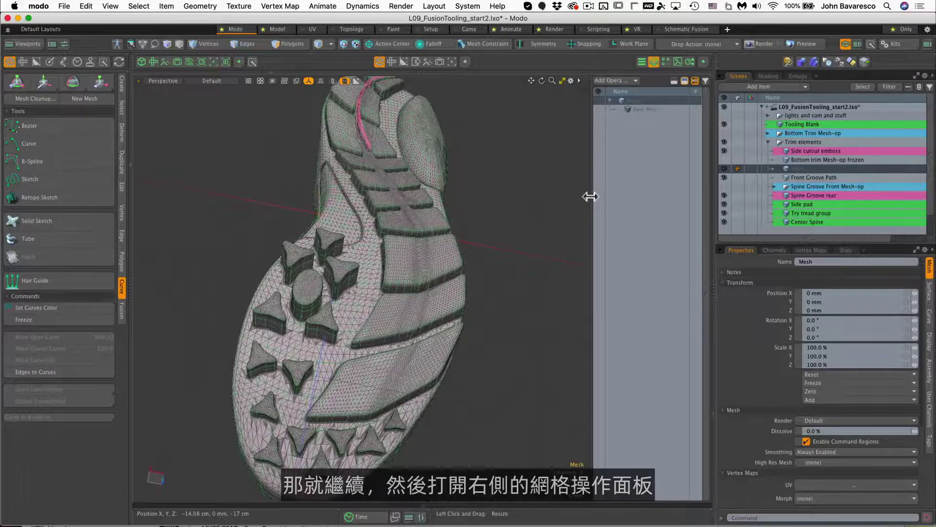
left_click_drag(590, 197, 584, 199)
left_click_drag(530, 224, 490, 222, "ctrl+alt")
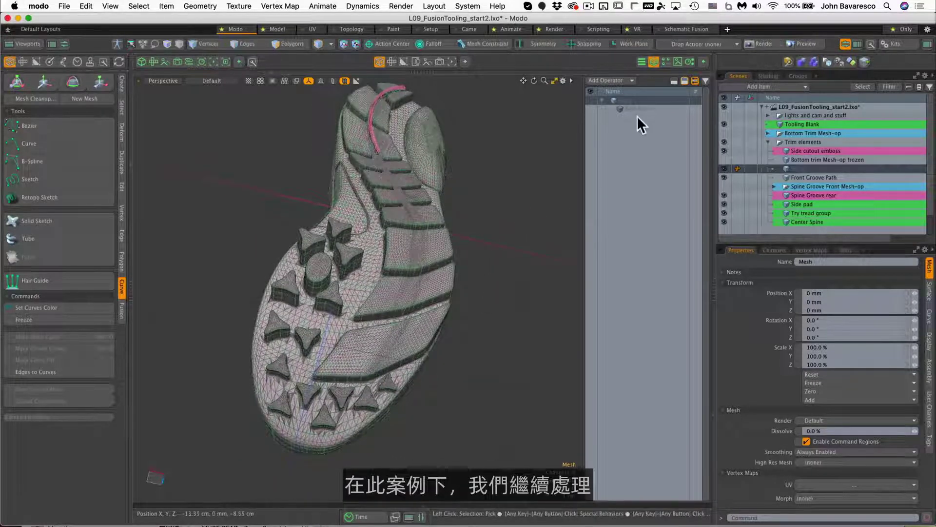
Add an Ellipse curve mesh operation to the new mesh and narrow its X size to about 8.7 cm
left_click(619, 79)
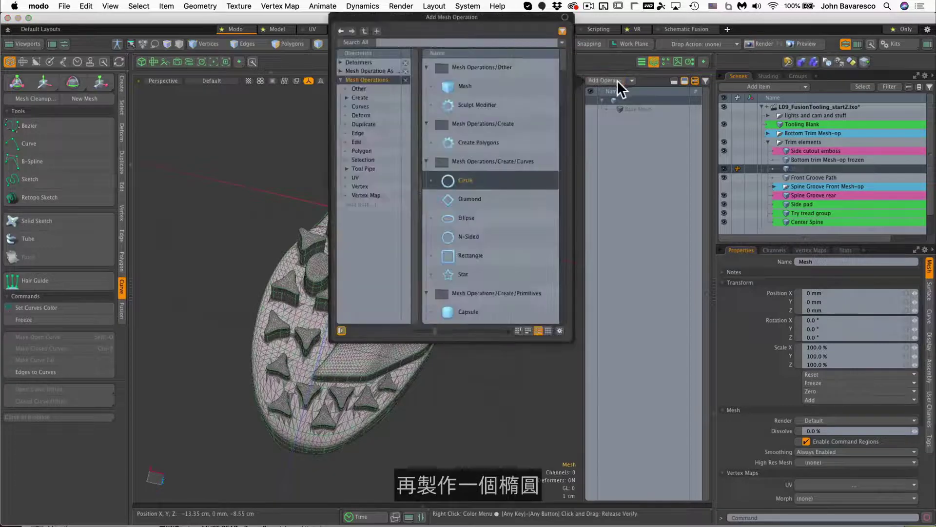
left_click(466, 217)
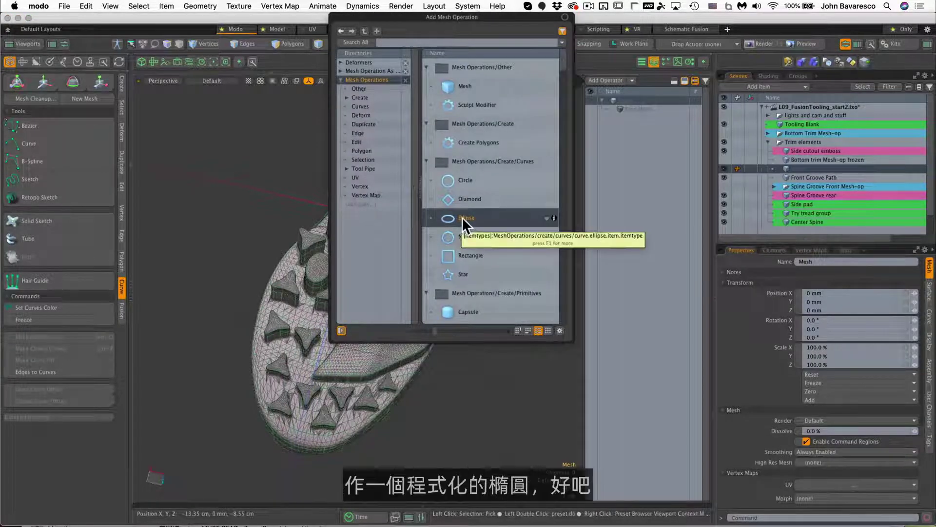
double_click(461, 217)
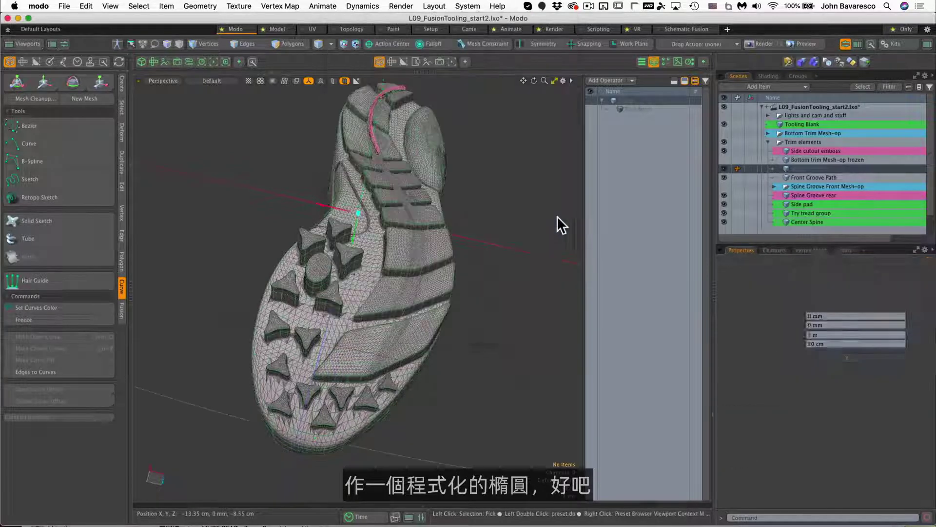
left_click_drag(476, 233, 288, 250, "ctrl+alt")
left_click_drag(154, 270, 252, 268)
left_click_drag(321, 267, 386, 266)
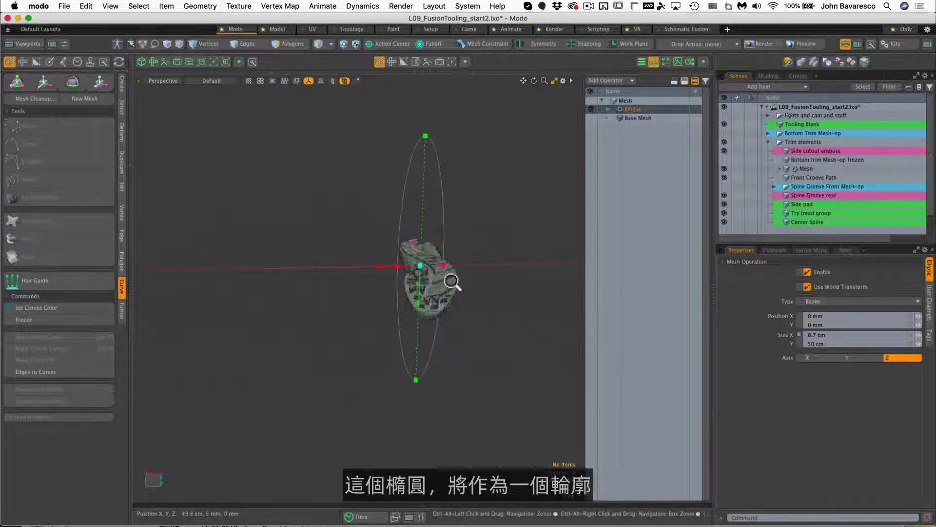
left_click_drag(451, 281, 410, 415, "ctrl+alt")
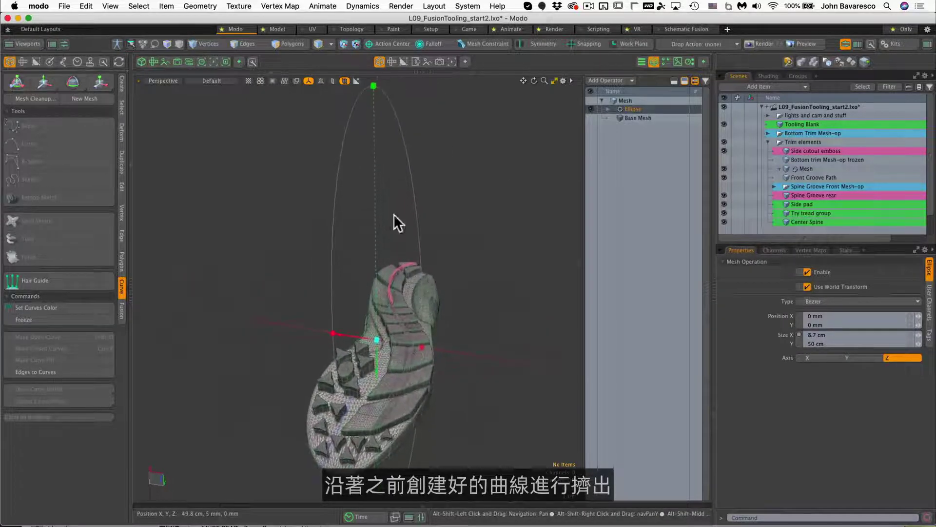
Shrink the ellipse to about 3.1 by 14.3 cm and place it beside the sole at an X position of about 4.85 cm
left_click_drag(375, 87, 374, 165)
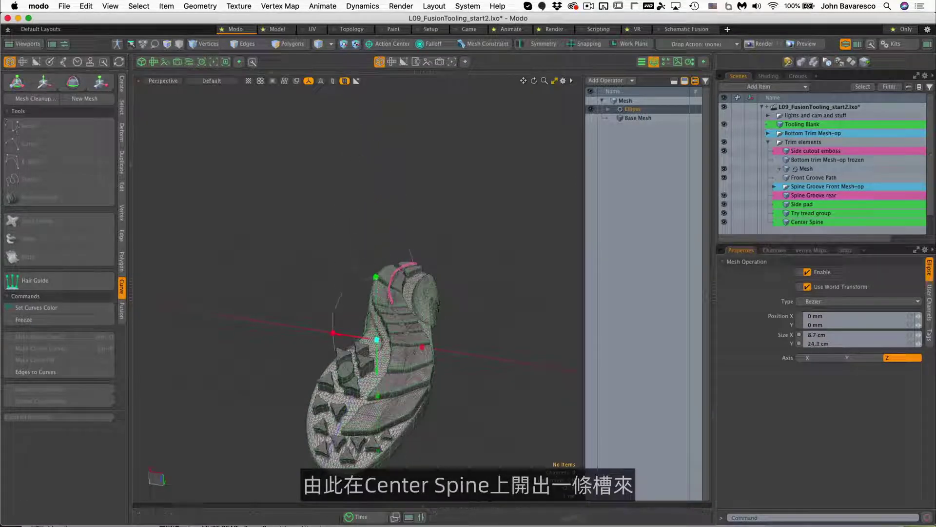
left_click_drag(423, 347, 410, 345)
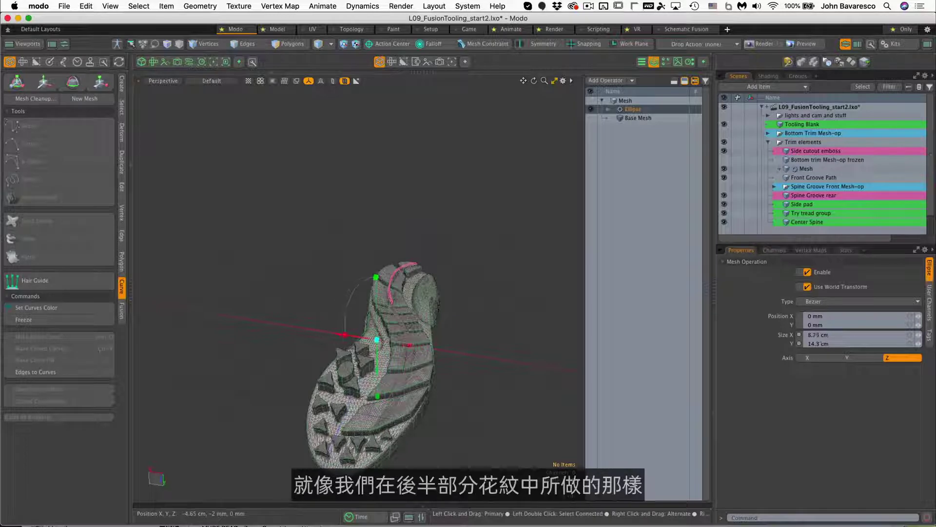
left_click_drag(343, 338, 374, 337, "alt")
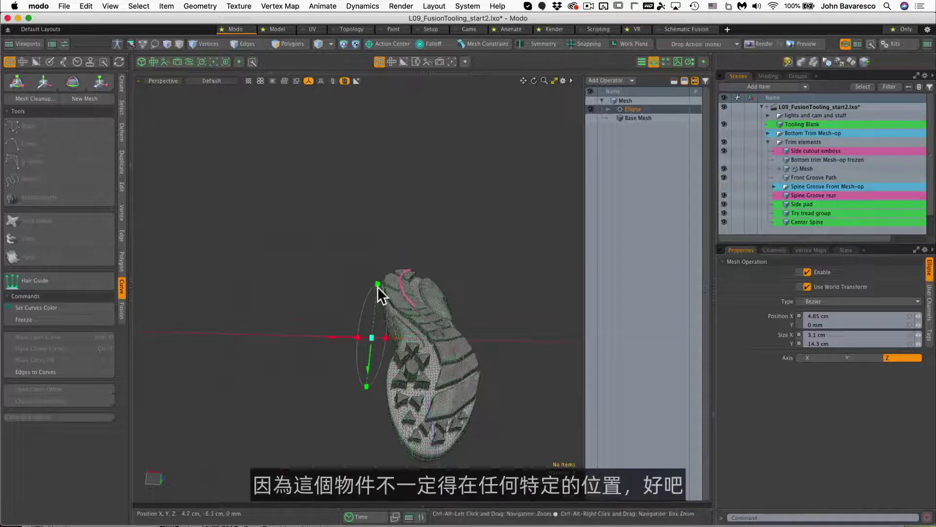
key("space")
scroll(378, 279, "up", 5)
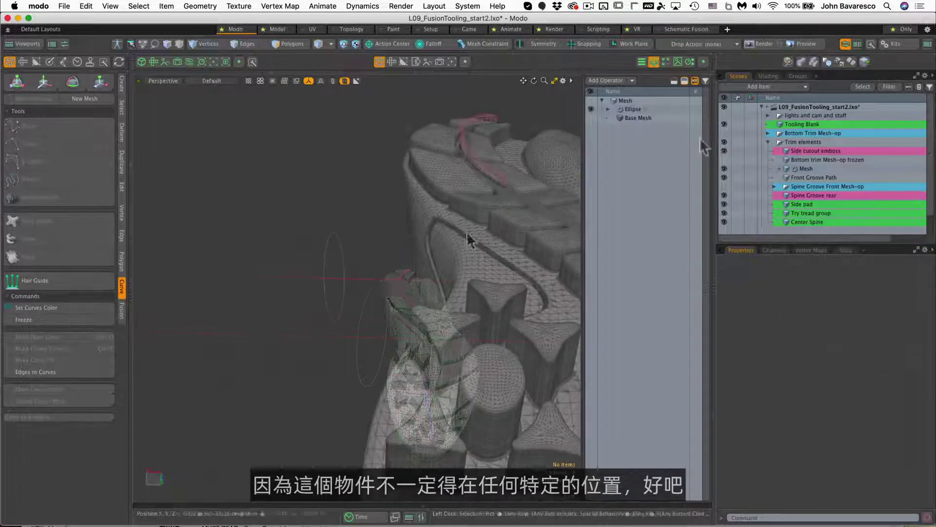
Add a Curve Extrude mesh operation above the ellipse, using Front Groove Path as its path
left_click(610, 80)
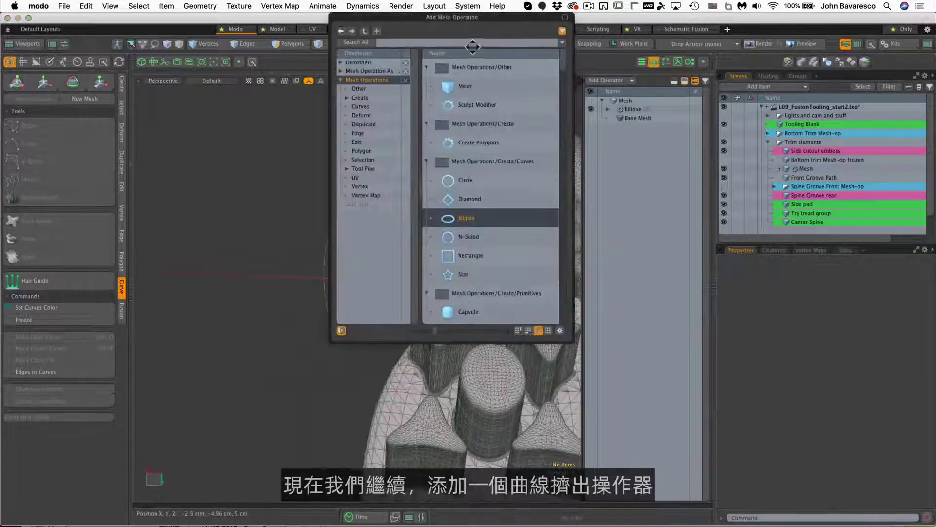
type("curve")
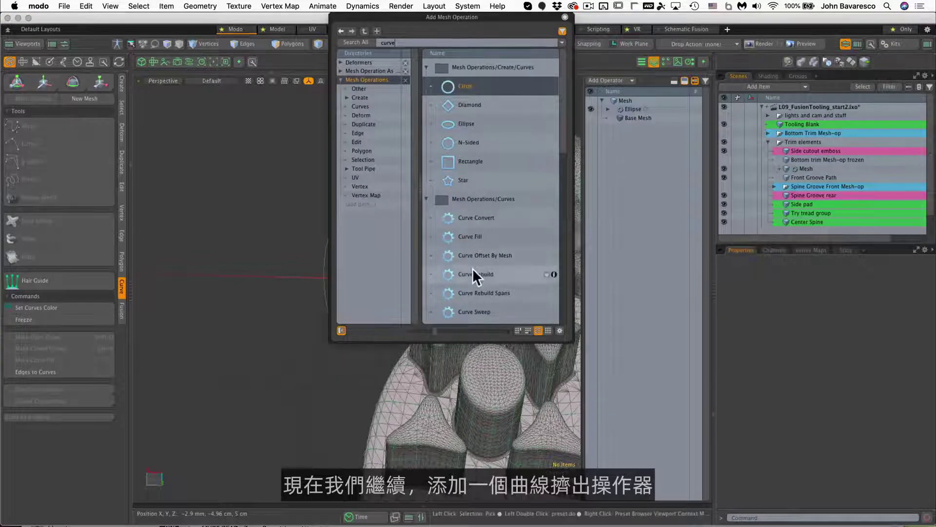
scroll(513, 250, "down", 3)
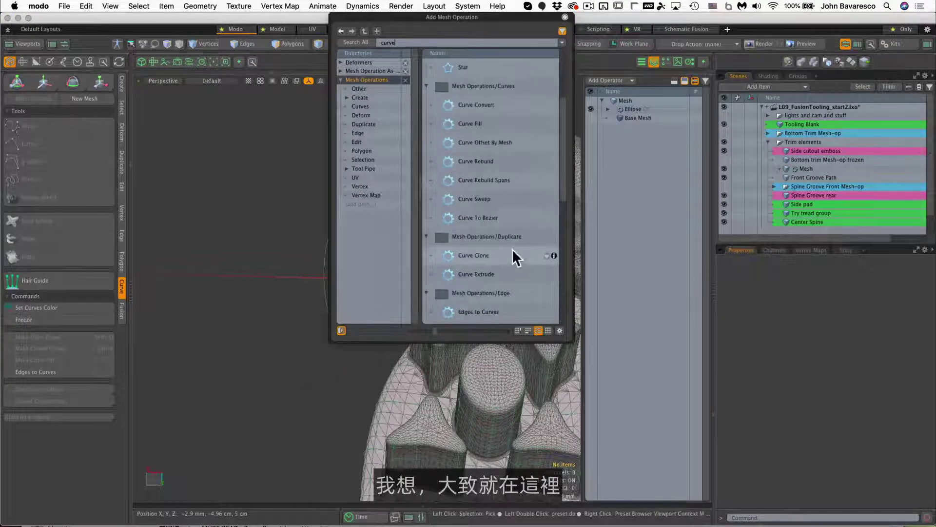
double_click(476, 273)
left_click(474, 291)
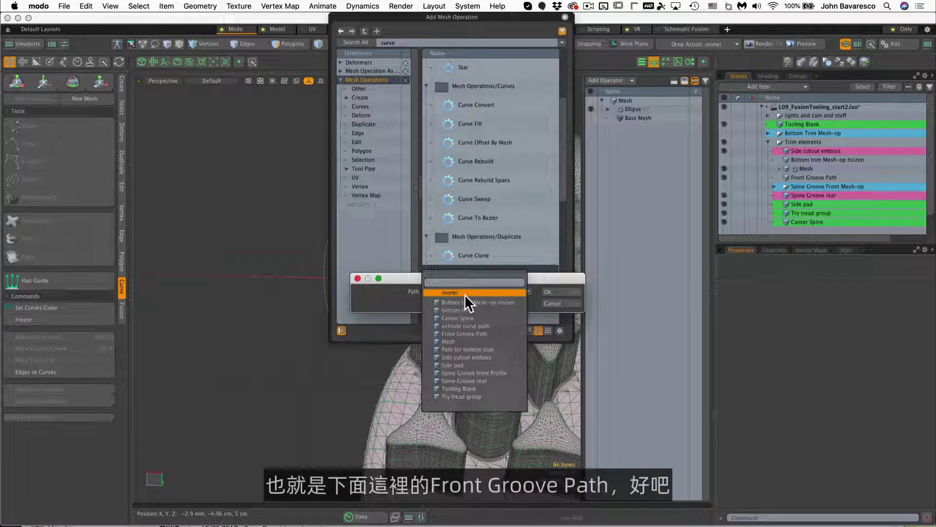
left_click(473, 334)
left_click(541, 292)
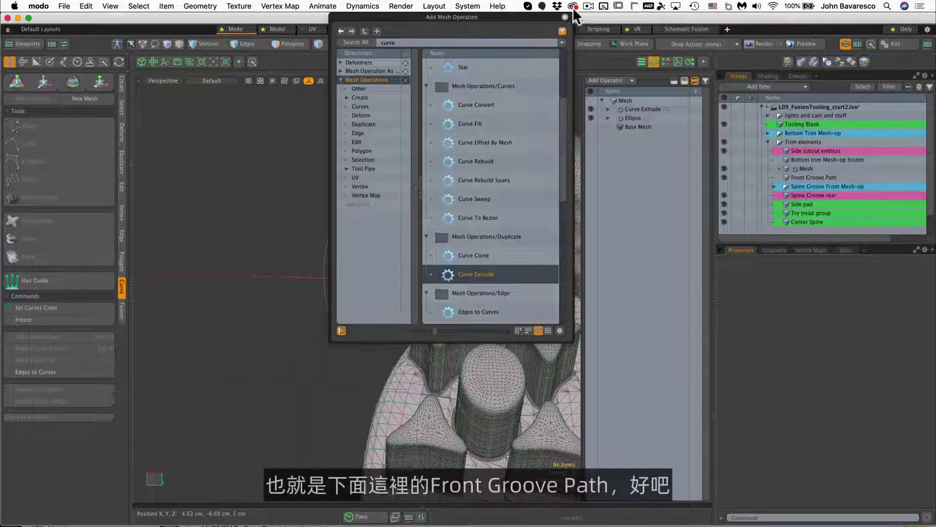
left_click(565, 17)
Turn off Cap Start and Cap End for the Curve Extrude operation and set its Selection Type to Polygon
left_click_drag(385, 225, 409, 268, "alt")
left_click(643, 110)
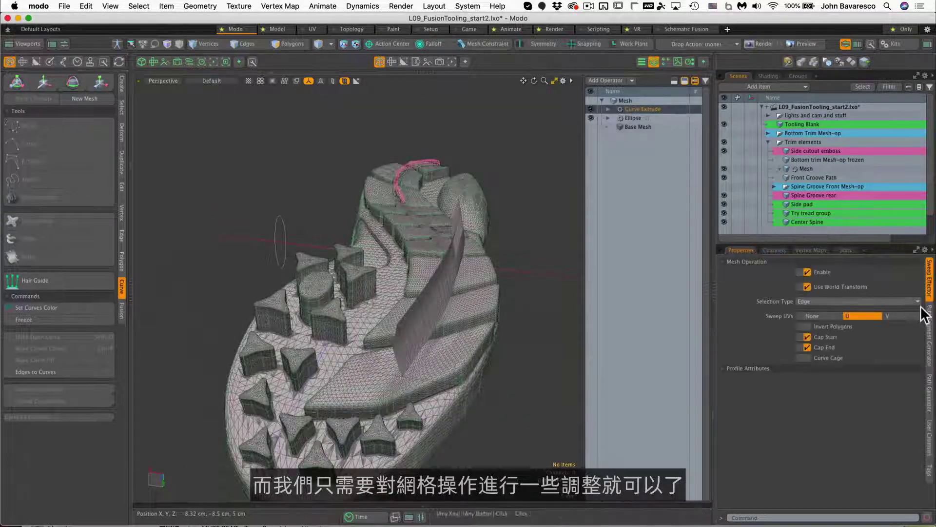
left_click(808, 337)
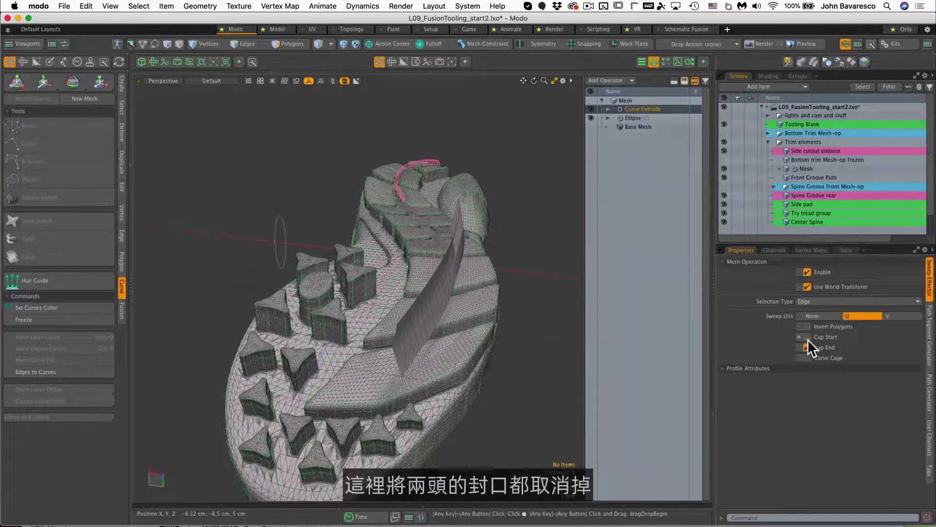
left_click(808, 325)
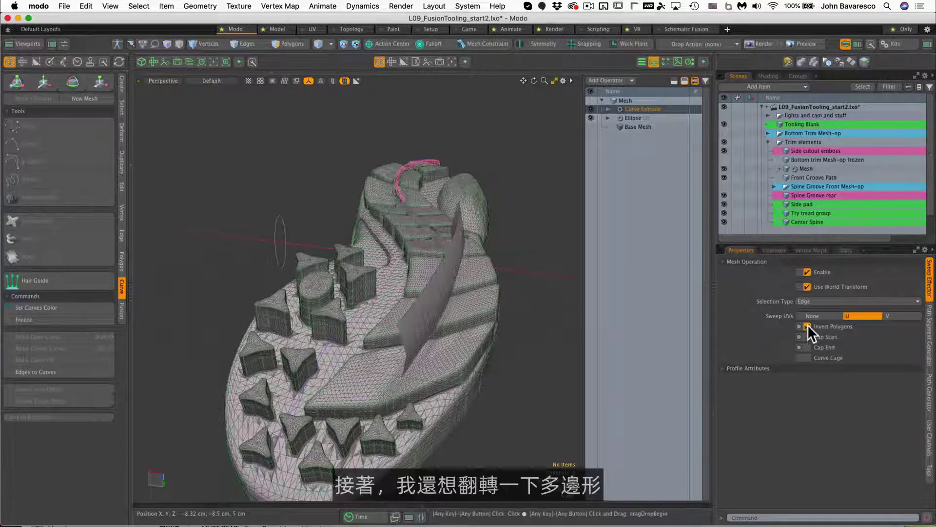
left_click(831, 303)
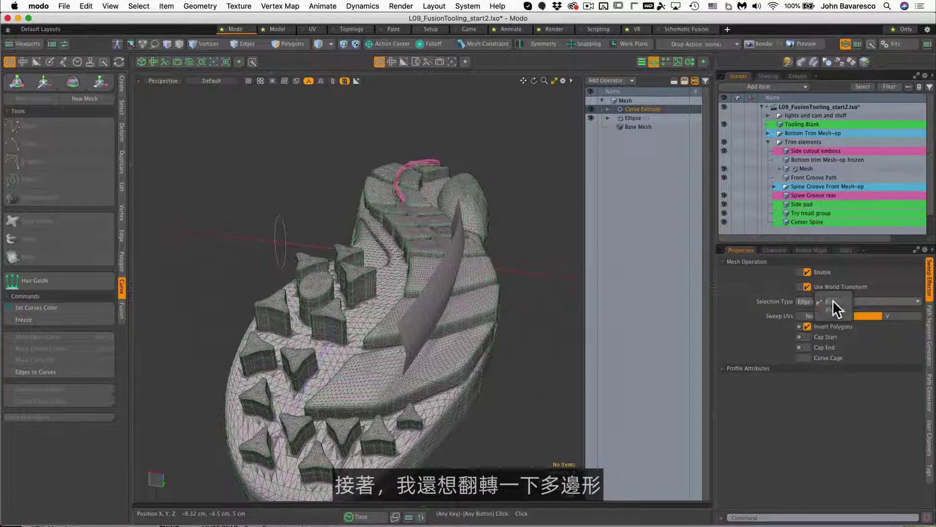
left_click(835, 308)
left_click_drag(443, 309, 448, 288, "alt")
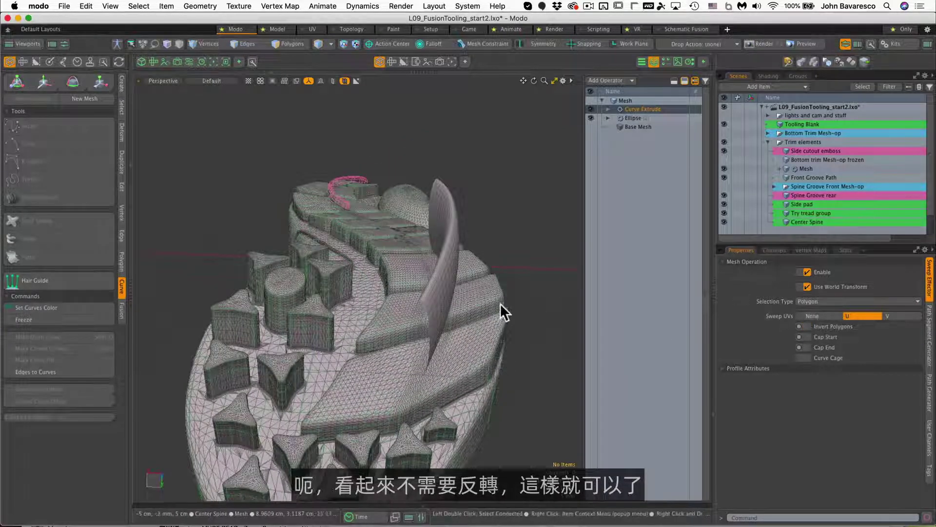
left_click_drag(499, 303, 294, 390, "alt")
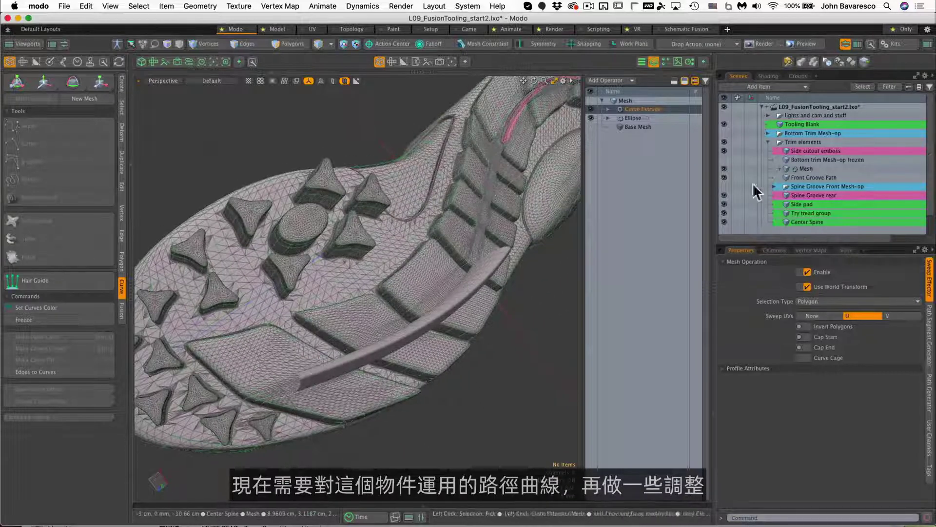
Edit the Front Groove Path curve, adjusting its points so the extruded strip is positioned to cut the front spine treads
left_click(803, 177)
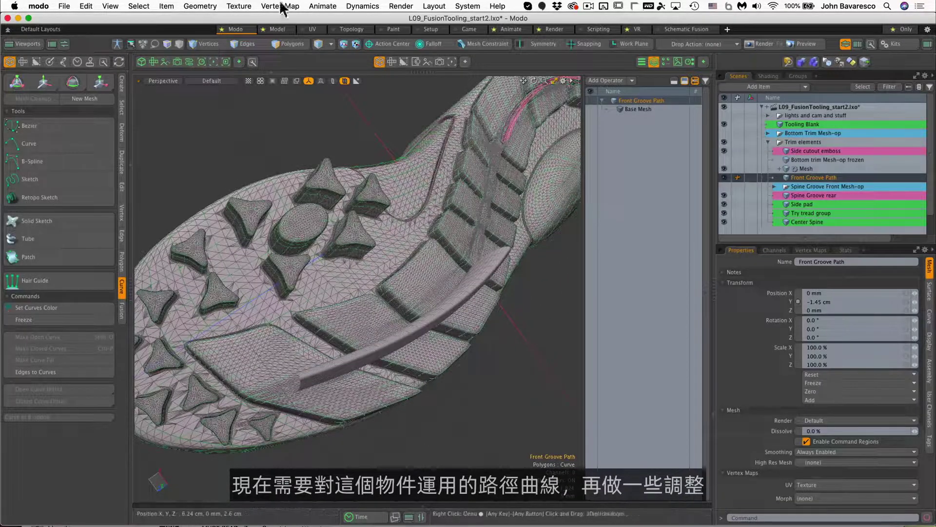
key("3")
left_click(294, 378)
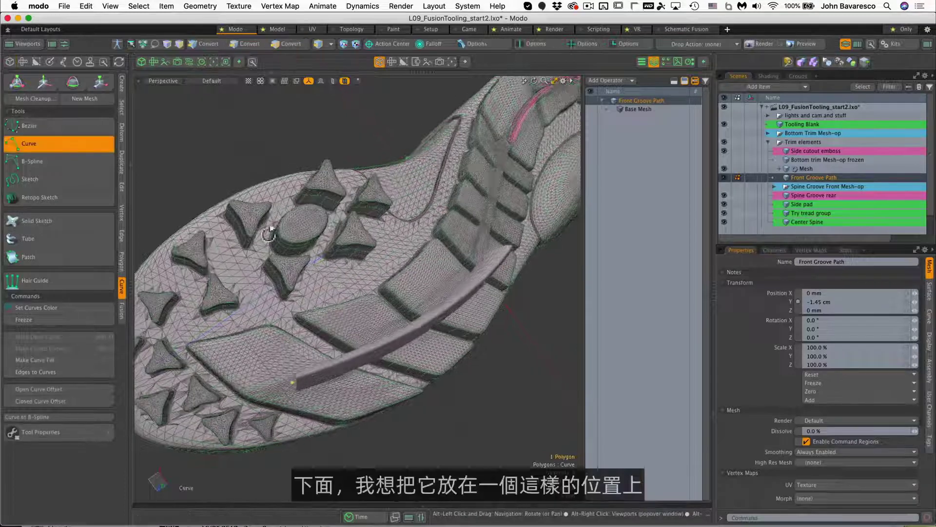
left_click_drag(268, 229, 333, 164, "alt")
left_click_drag(328, 294, 322, 274)
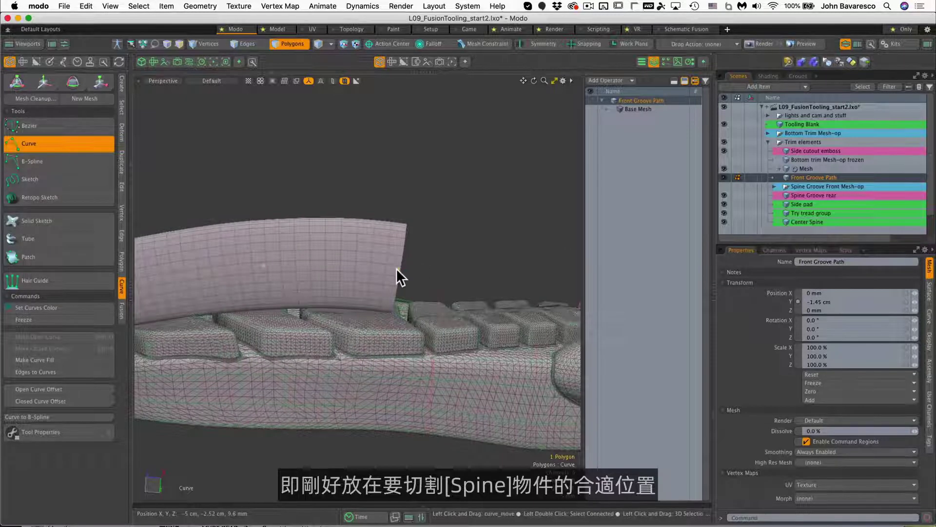
left_click_drag(404, 287, 204, 183, "ctrl+alt")
key("w")
key("space")
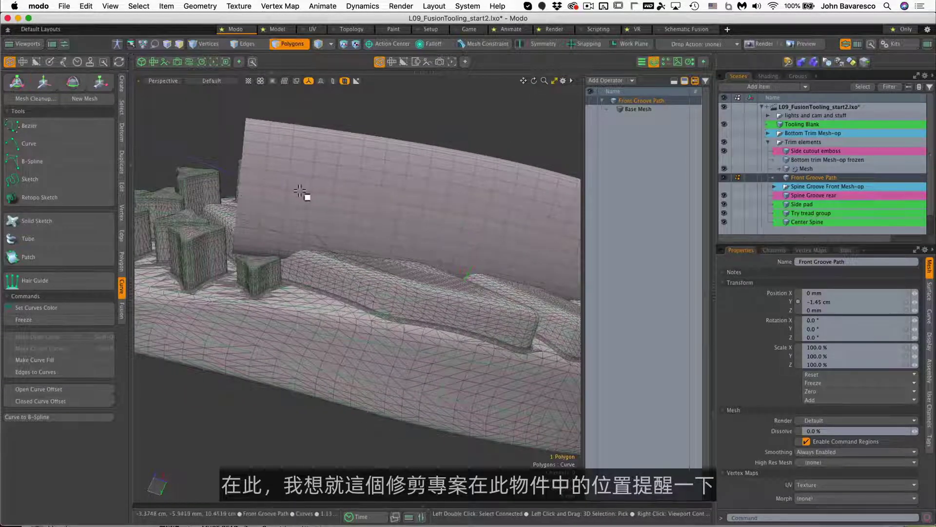
Move the path curve's toe-end point closer to the sole and slightly heelward, keeping the extruded strip clear of the neighboring toe lugs
left_click(30, 144)
left_click_drag(239, 186, 254, 239)
left_click_drag(424, 204, 328, 224, "alt")
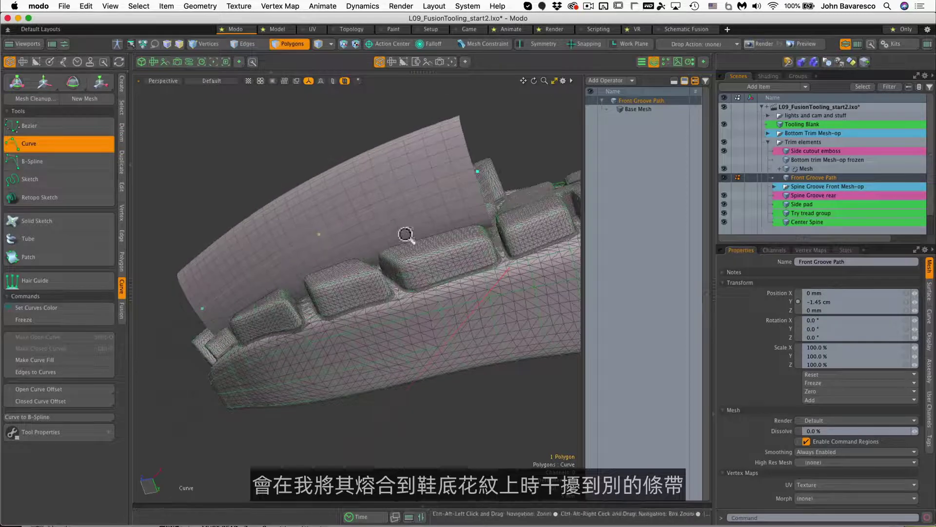
left_click_drag(406, 236, 487, 257, "ctrl+alt")
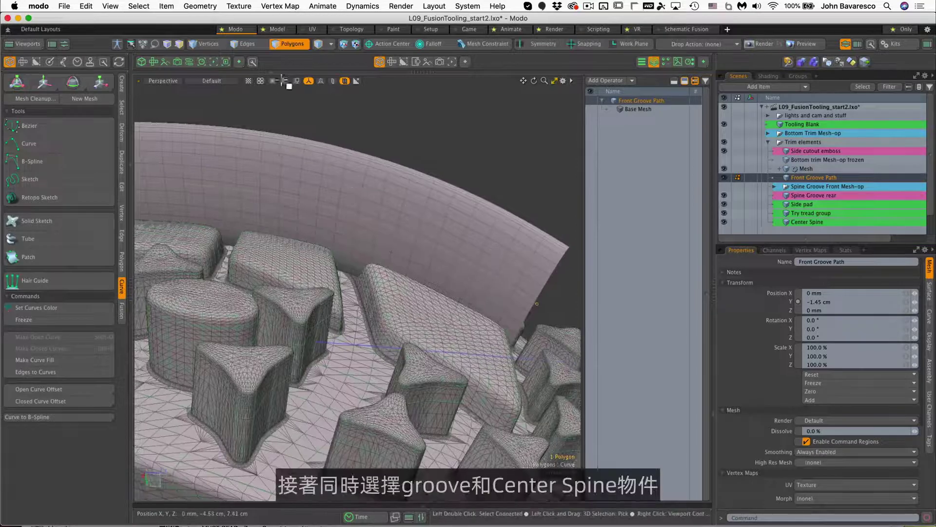
Select the extruded groove mesh together with the Center Spine mesh and apply the groove as a subtractive Fusion trim
left_click(298, 43)
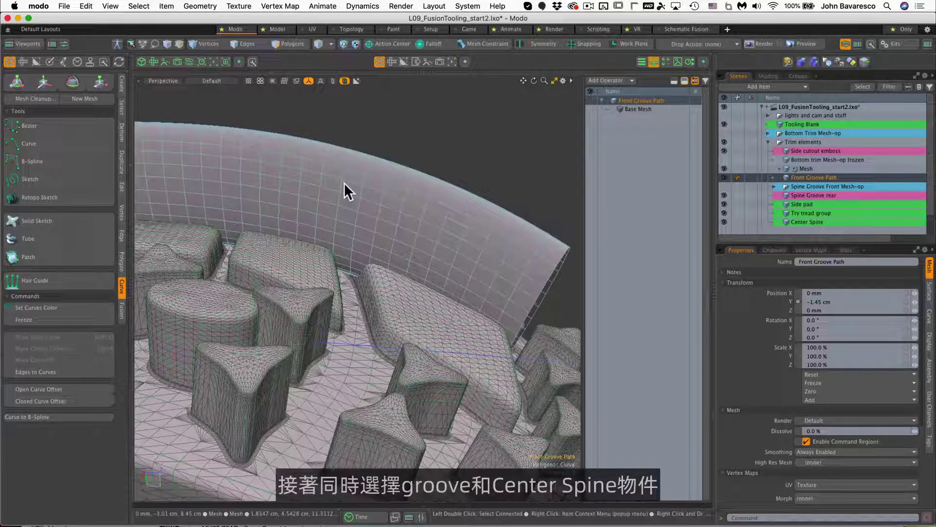
left_click(344, 184)
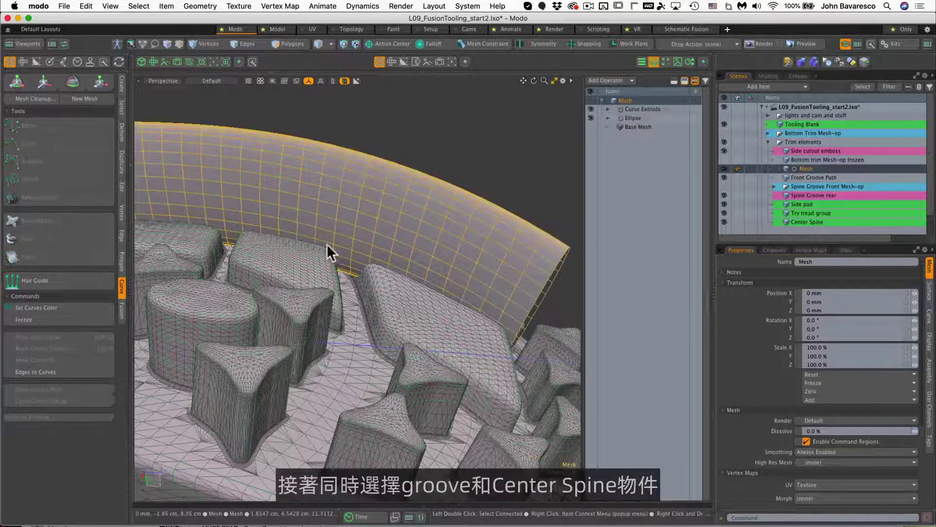
left_click(317, 277, "shift")
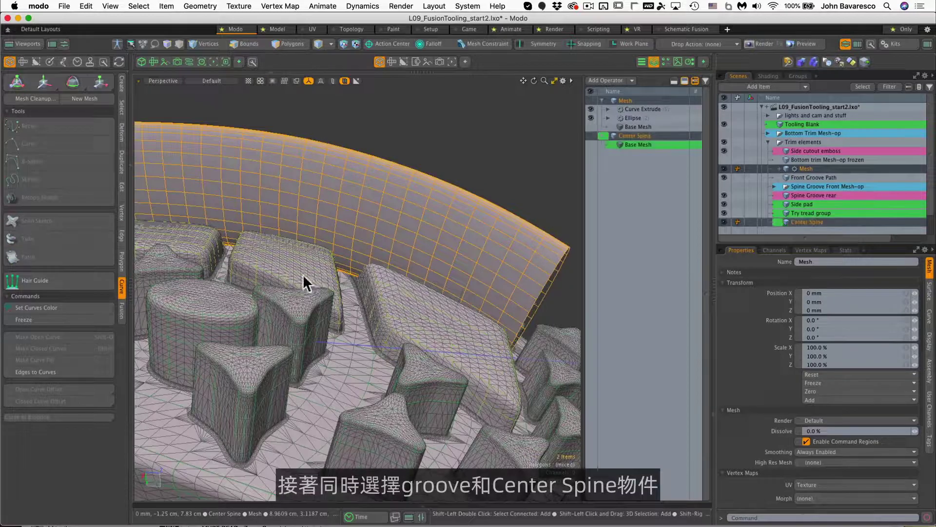
left_click(120, 307)
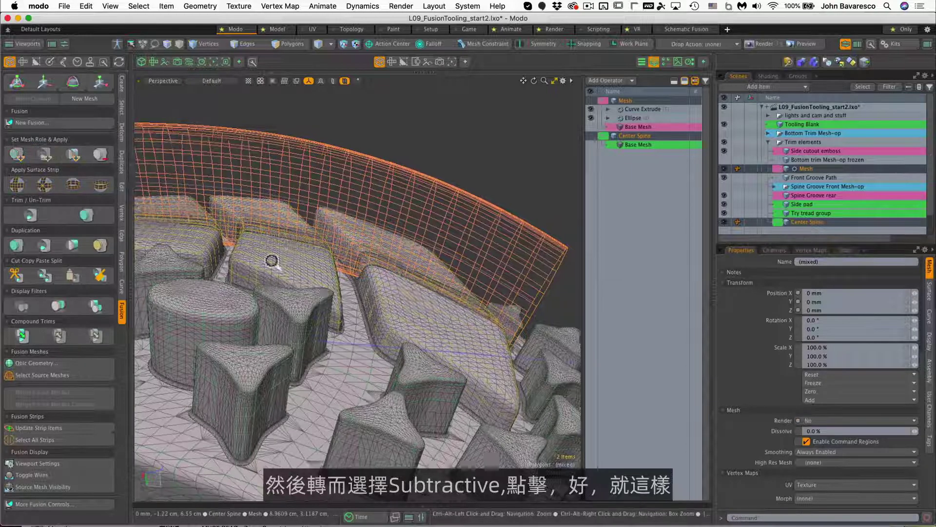
Reshape the front groove by narrowing the Ellipse operation's X size to about 4.6 mm
left_click_drag(272, 260, 262, 264, "ctrl+alt")
left_click_drag(330, 254, 501, 226, "alt")
left_click_drag(500, 226, 573, 295, "ctrl+alt")
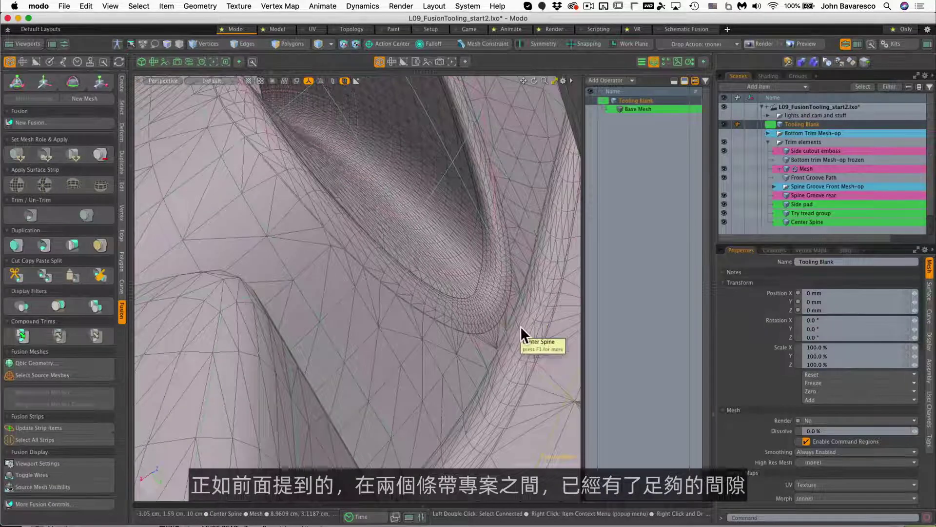
left_click_drag(520, 324, 496, 278, "ctrl+alt")
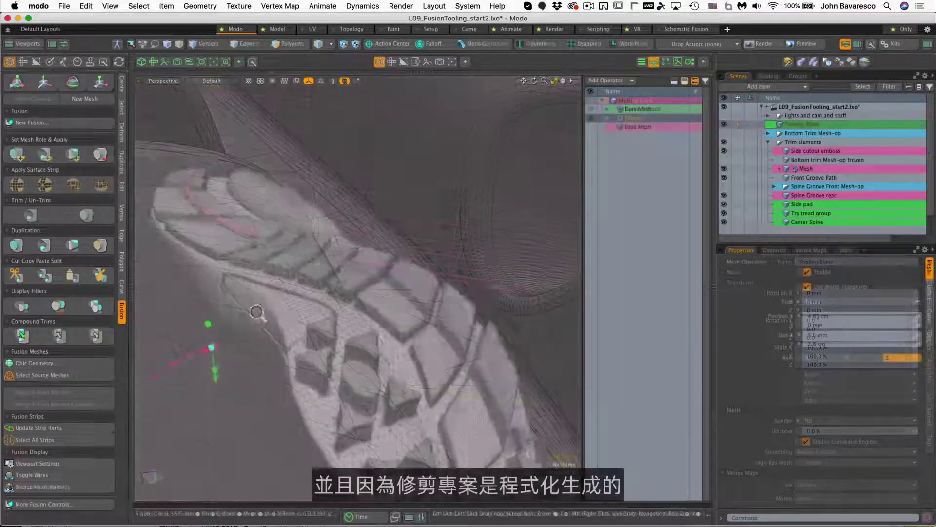
left_click_drag(257, 314, 200, 254, "alt+shift")
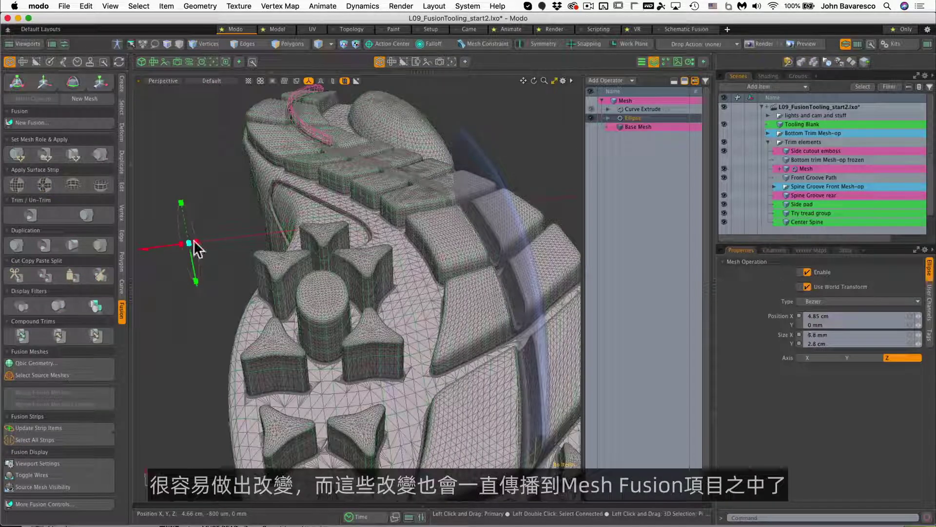
left_click_drag(197, 248, 197, 248)
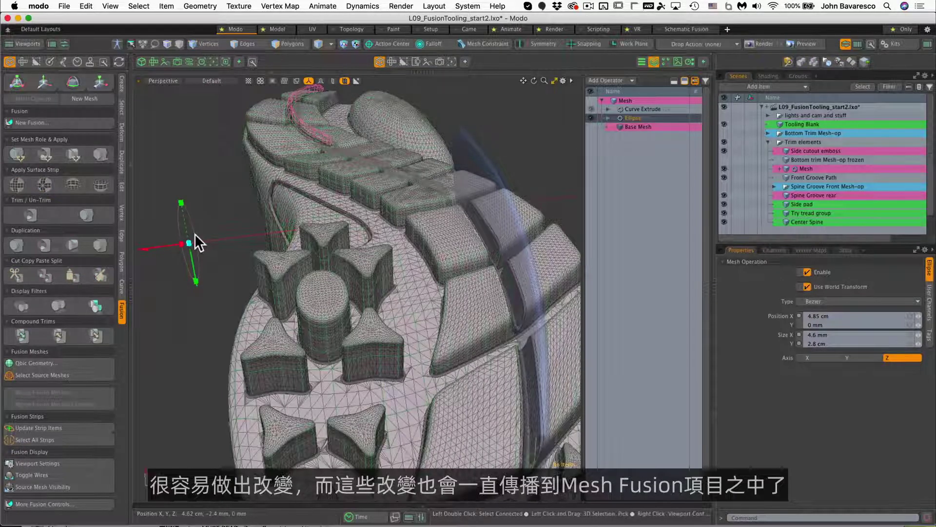